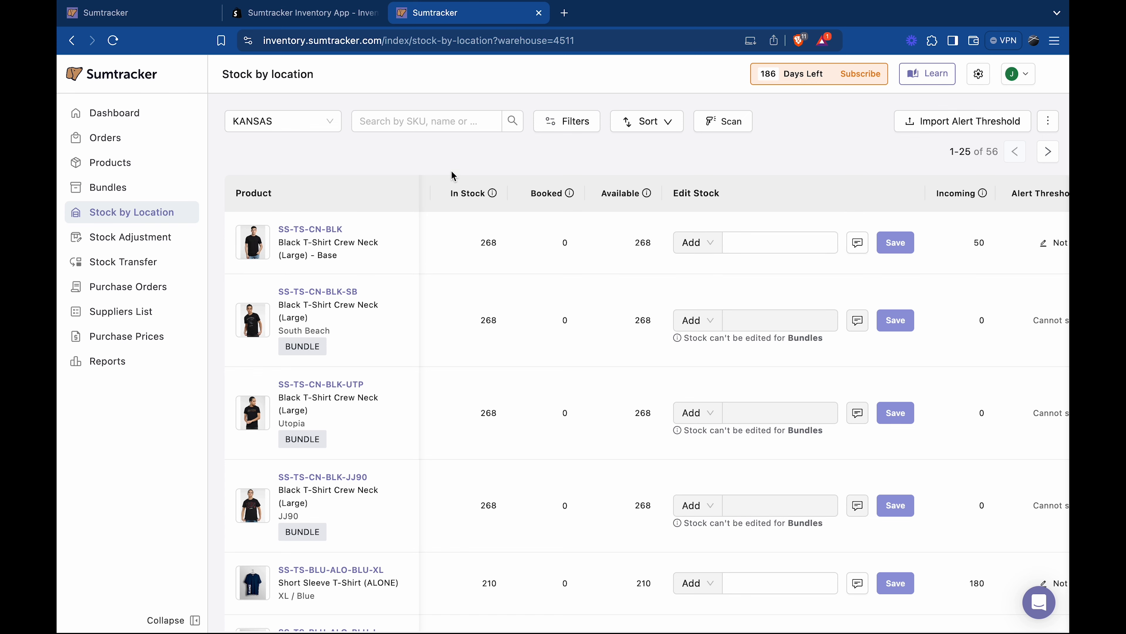
Add 10 units of SS-TS-CN-BLK to the KANSAS stock with the reason NEW STOCK and save the change.
left_click(305, 121)
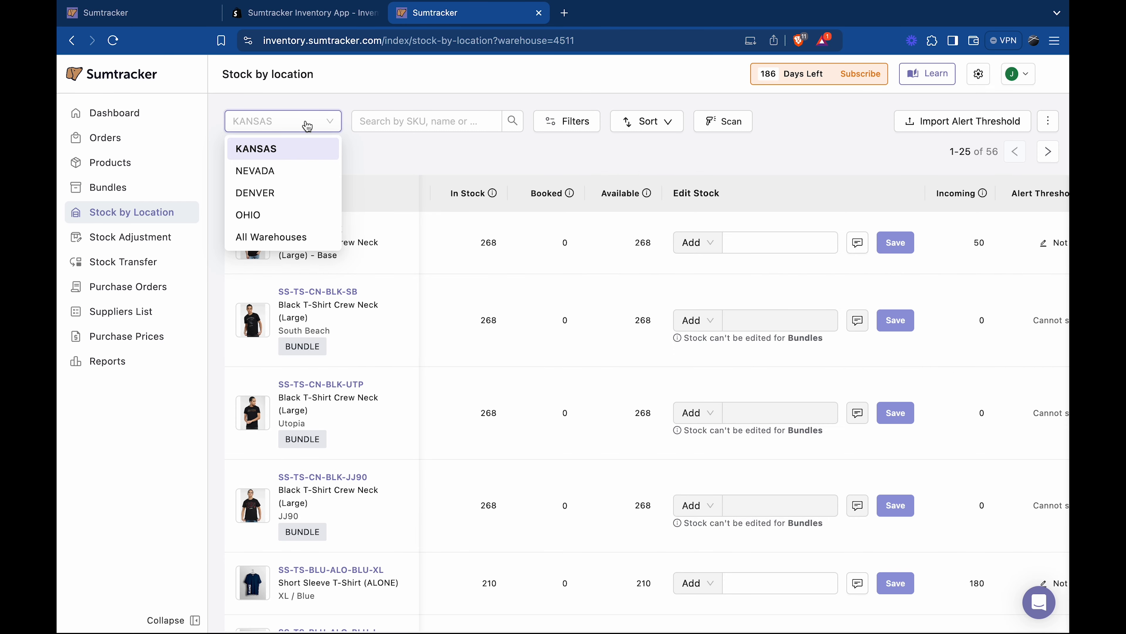
left_click(307, 126)
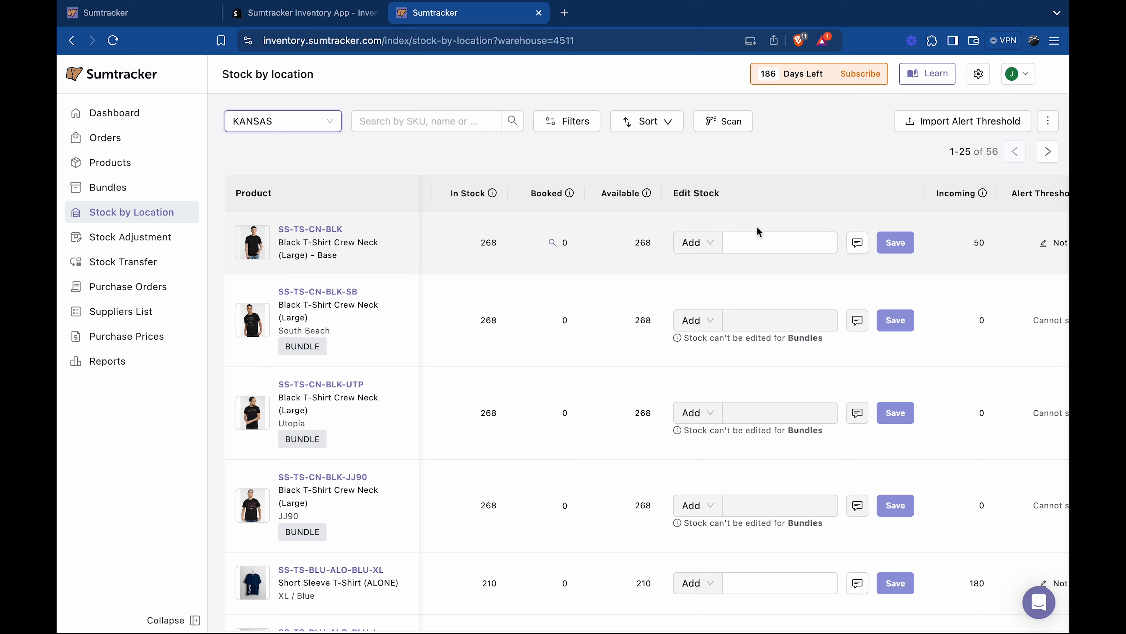
left_click(710, 246)
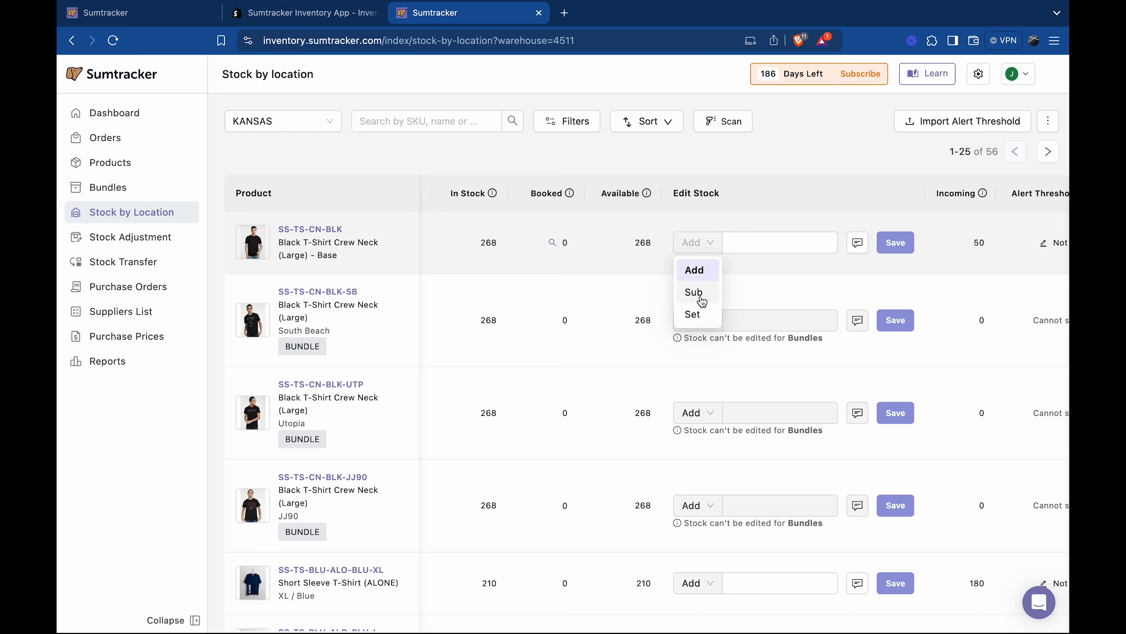
left_click(745, 244)
type("10")
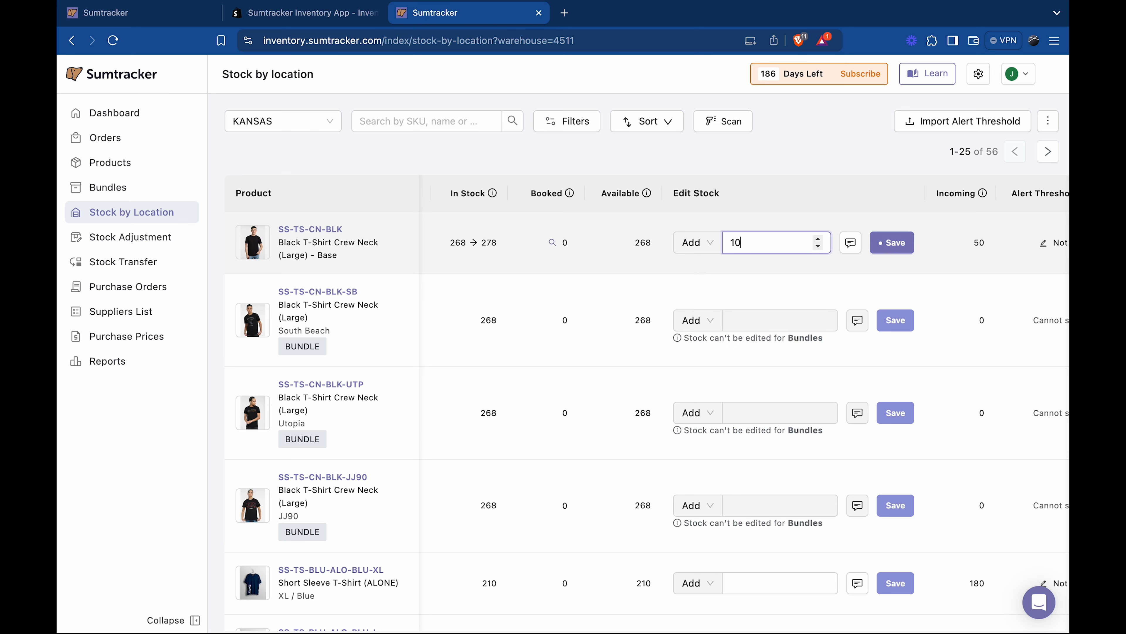
left_click(849, 247)
left_click(838, 284)
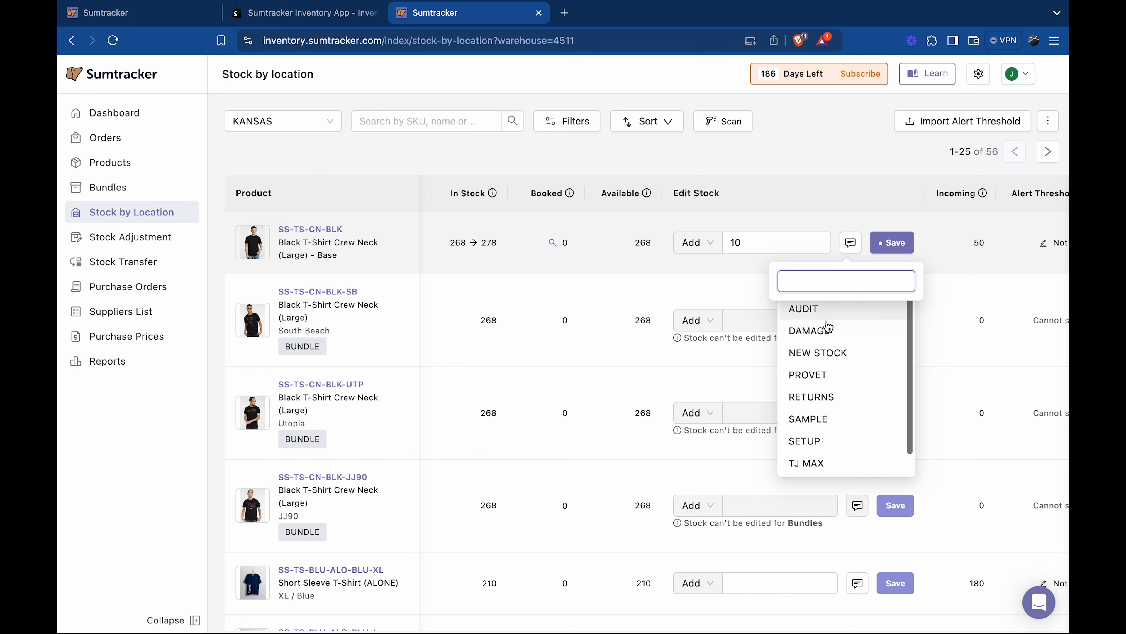
left_click(827, 353)
left_click(894, 247)
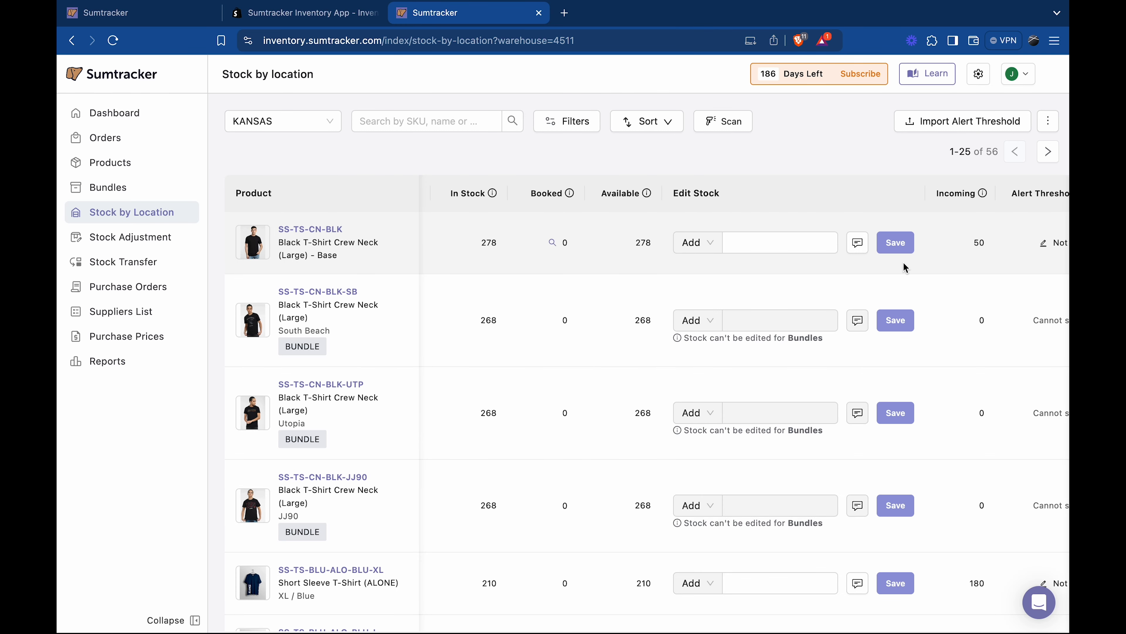
Set the alert threshold of SS-TS-CN-BLK at KANSAS to 10.
scroll(903, 263, "right", 3)
left_click(960, 243)
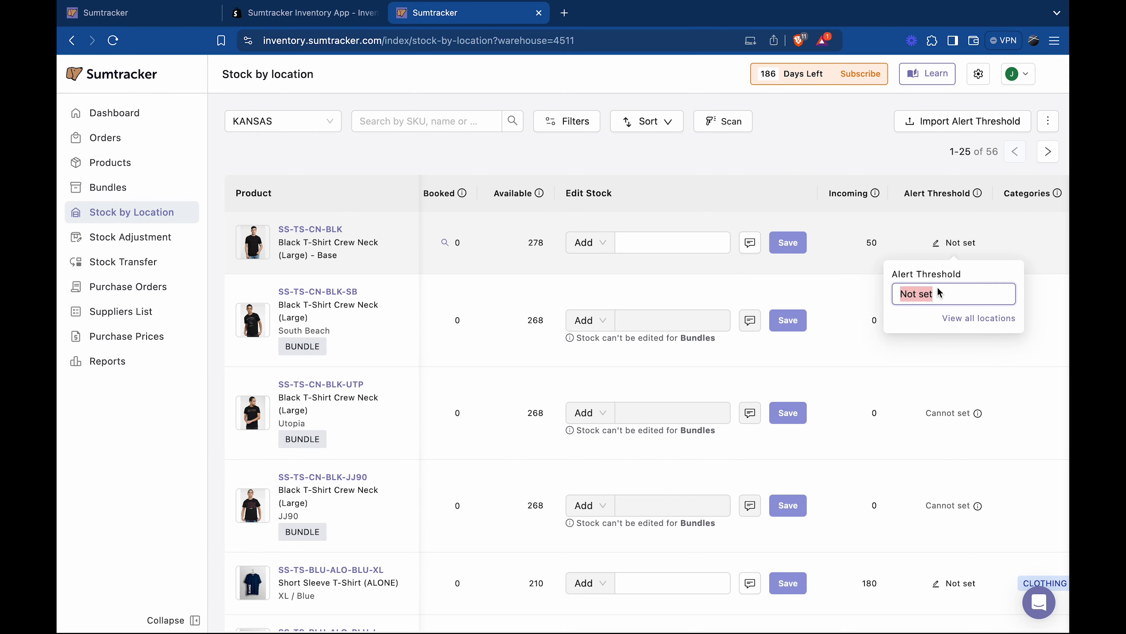
type("10")
key("Return")
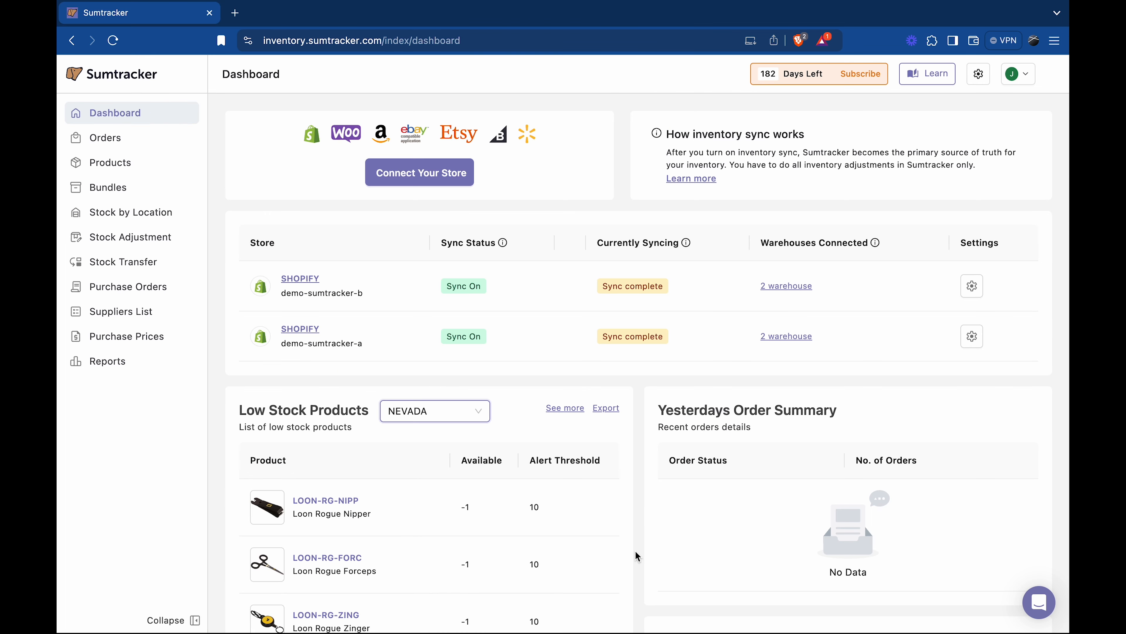
Review the dashboard's low stock products for the NEVADA warehouse and open the full list.
scroll(636, 555, "down", 5)
scroll(636, 556, "down", 3)
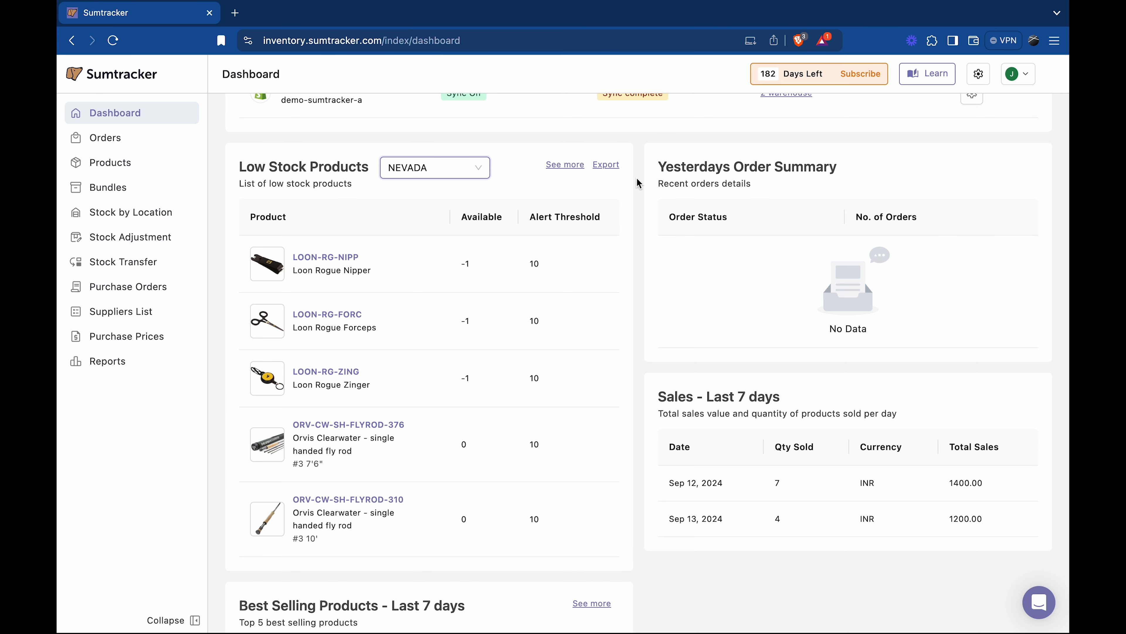
left_click(568, 165)
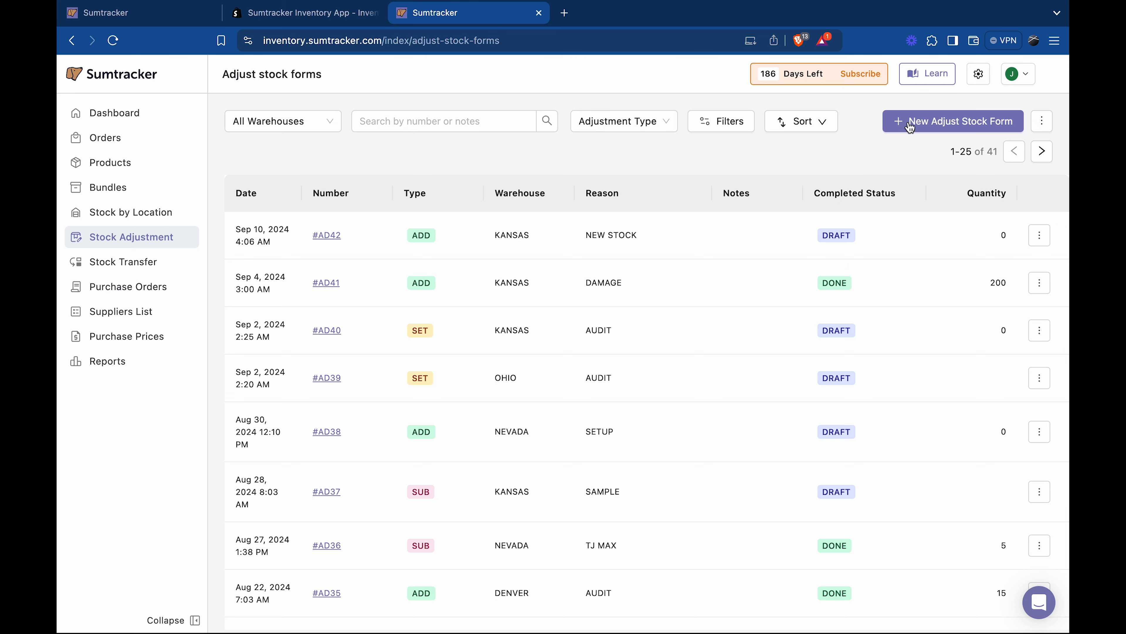
Create a new stock adjustment form for the KANSAS warehouse with type ADD and reason NEW STOCK, and continue to its products.
left_click(957, 122)
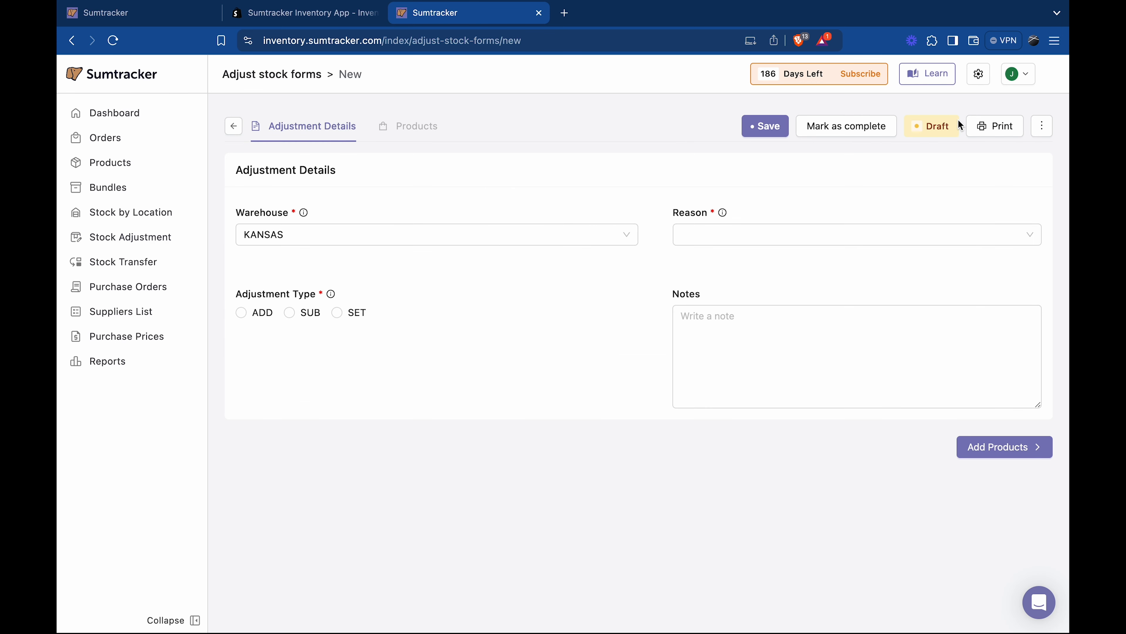
left_click(491, 240)
left_click(490, 240)
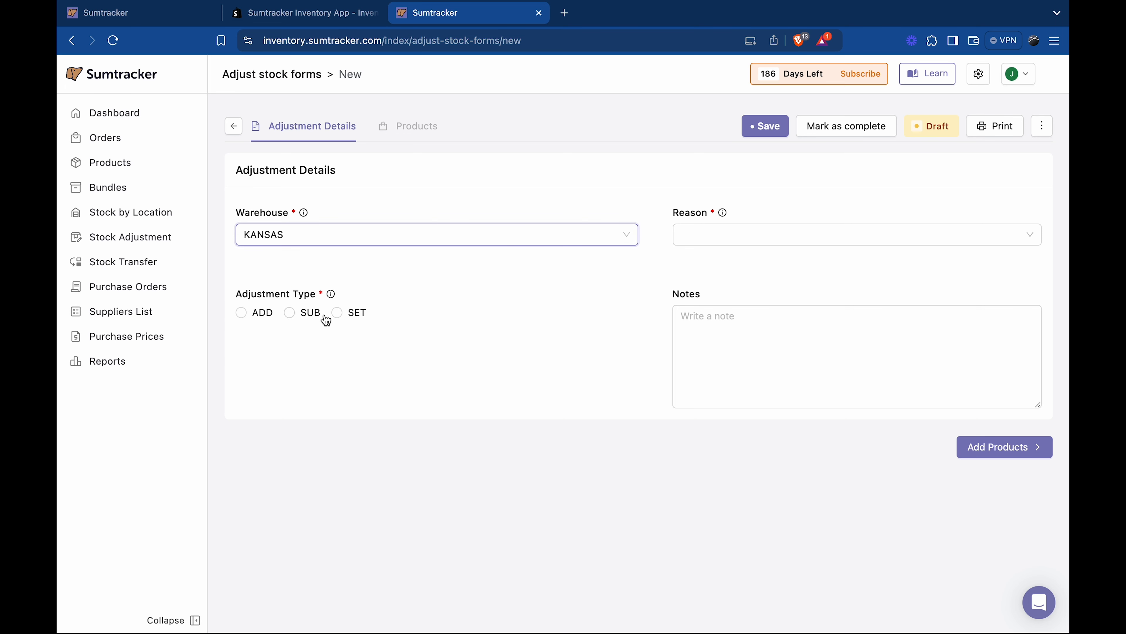
left_click(263, 320)
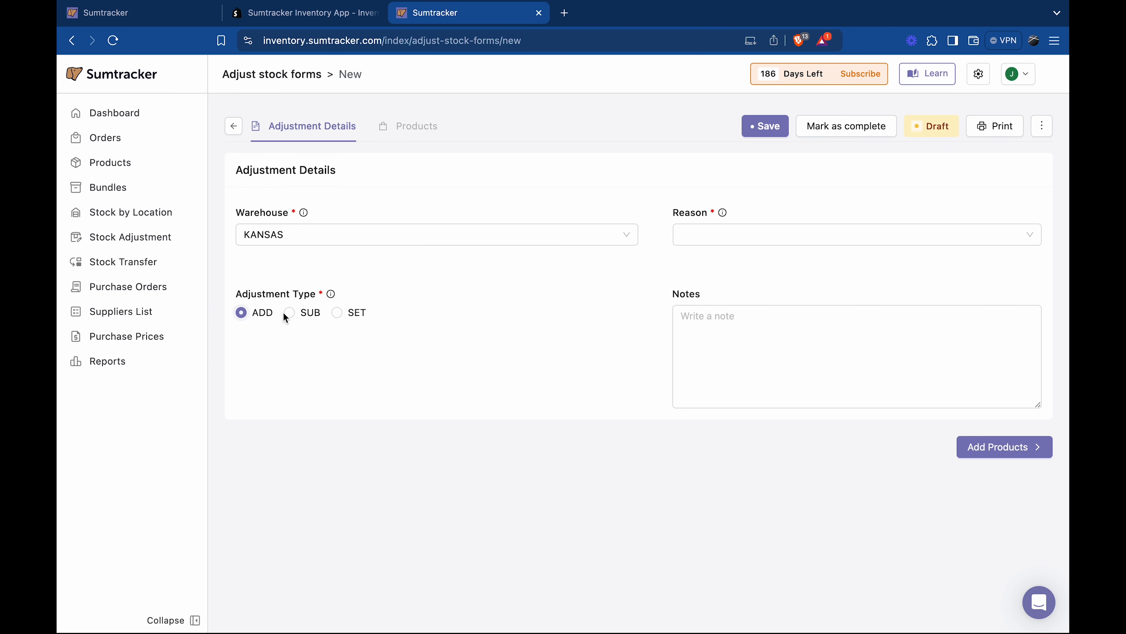
left_click(736, 228)
left_click(721, 305)
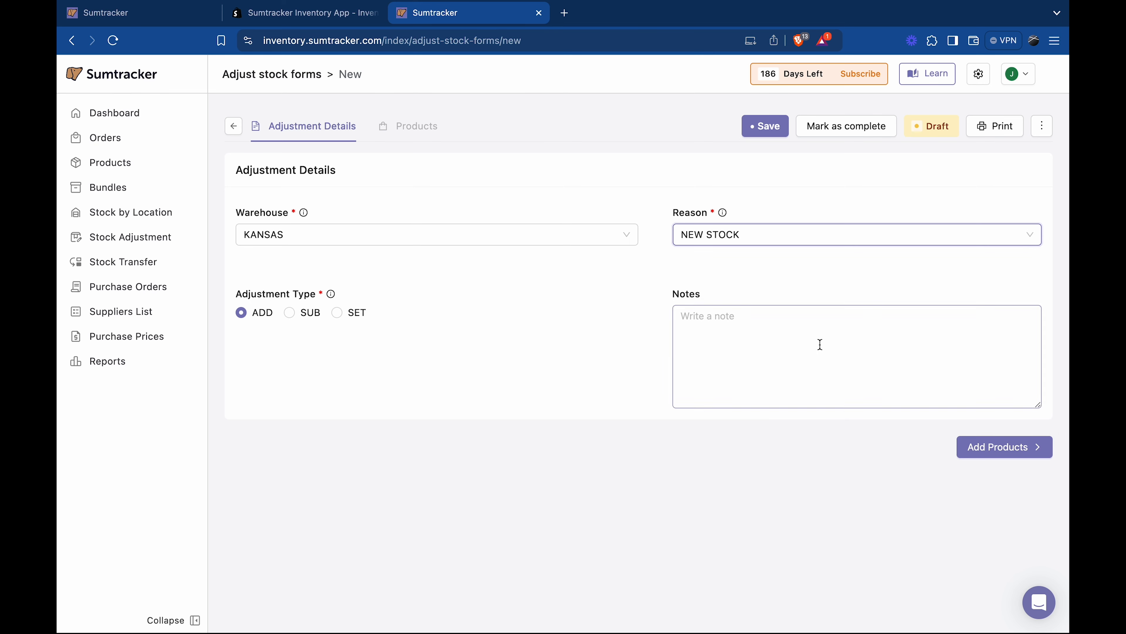
left_click(982, 447)
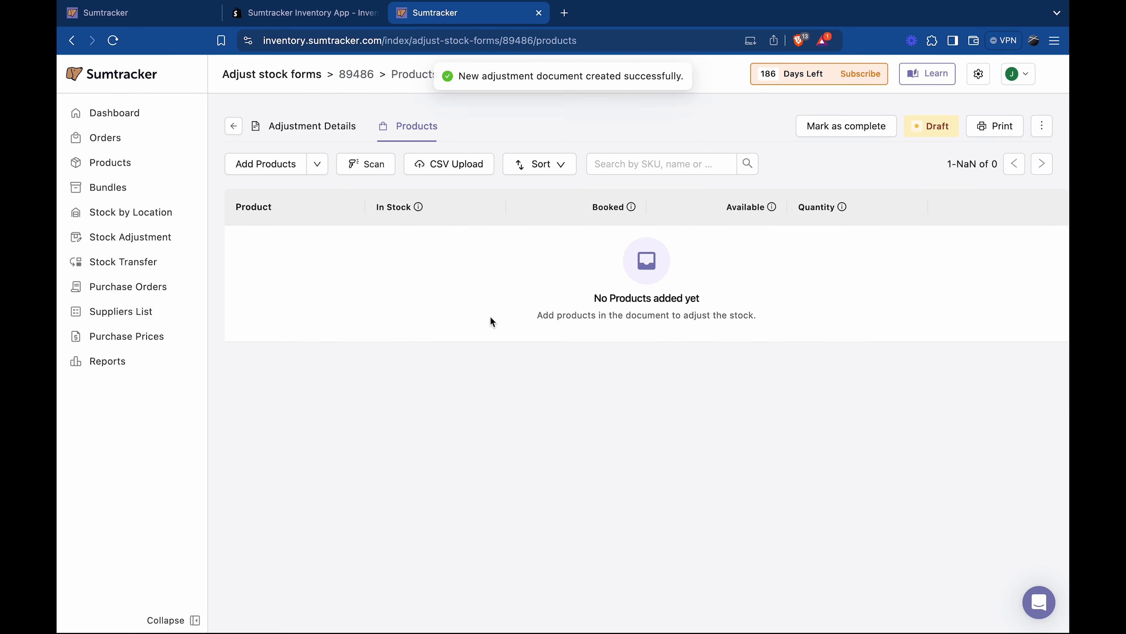
Add the products SS-TS-CN-BLK and SS-TS-BLU-ALO-BLU-XL to the adjustment form.
left_click(247, 164)
left_click(245, 296)
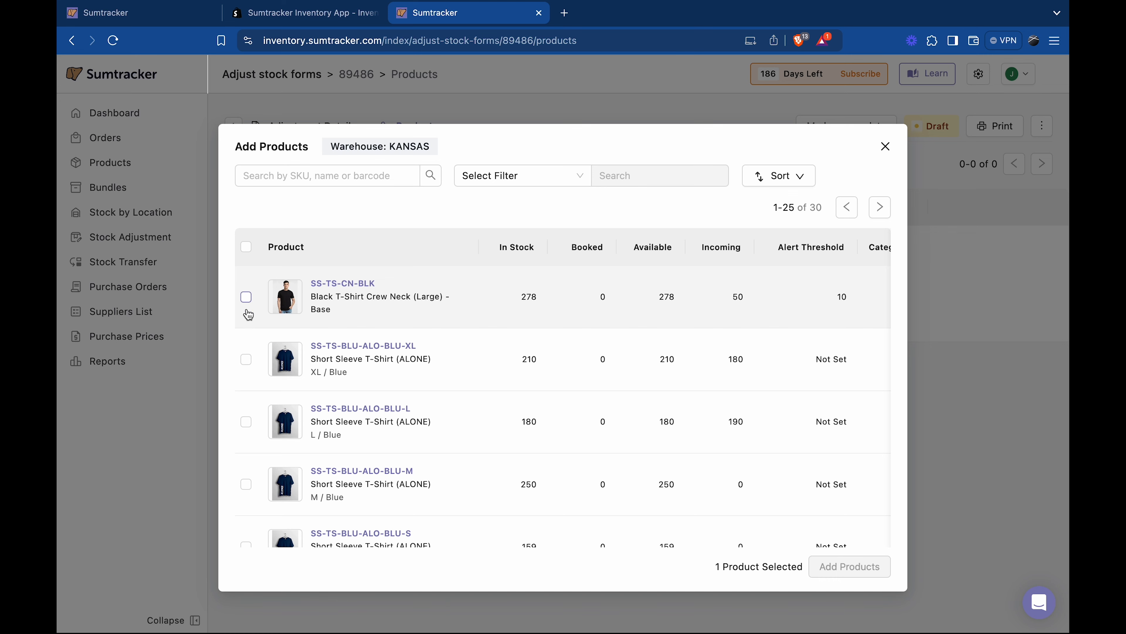
left_click(245, 359)
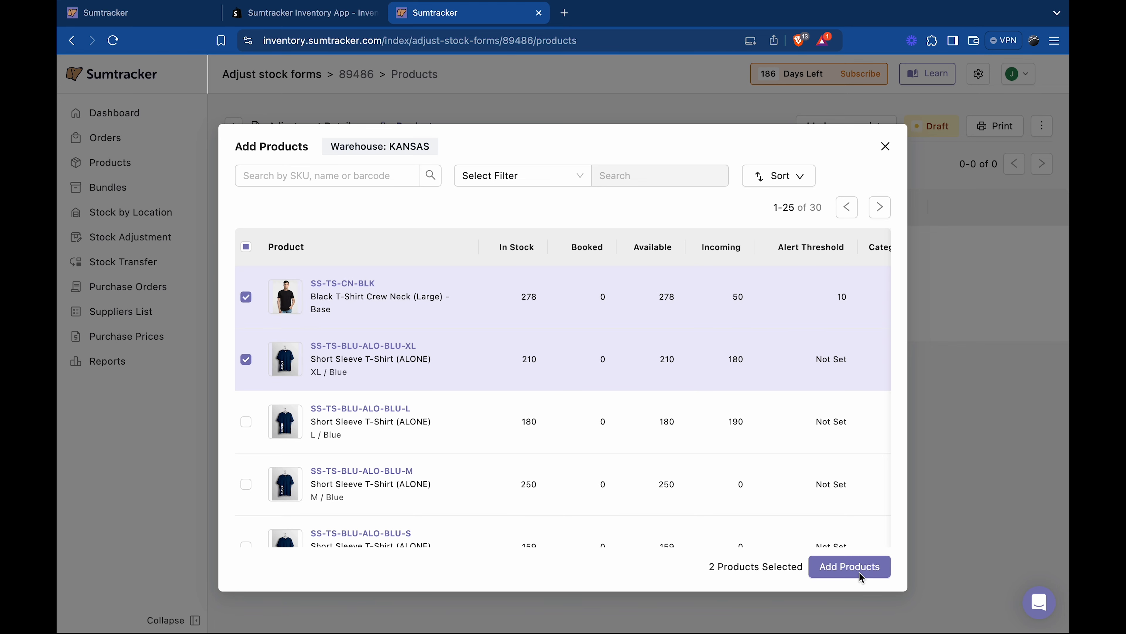
left_click(859, 572)
left_click(852, 258)
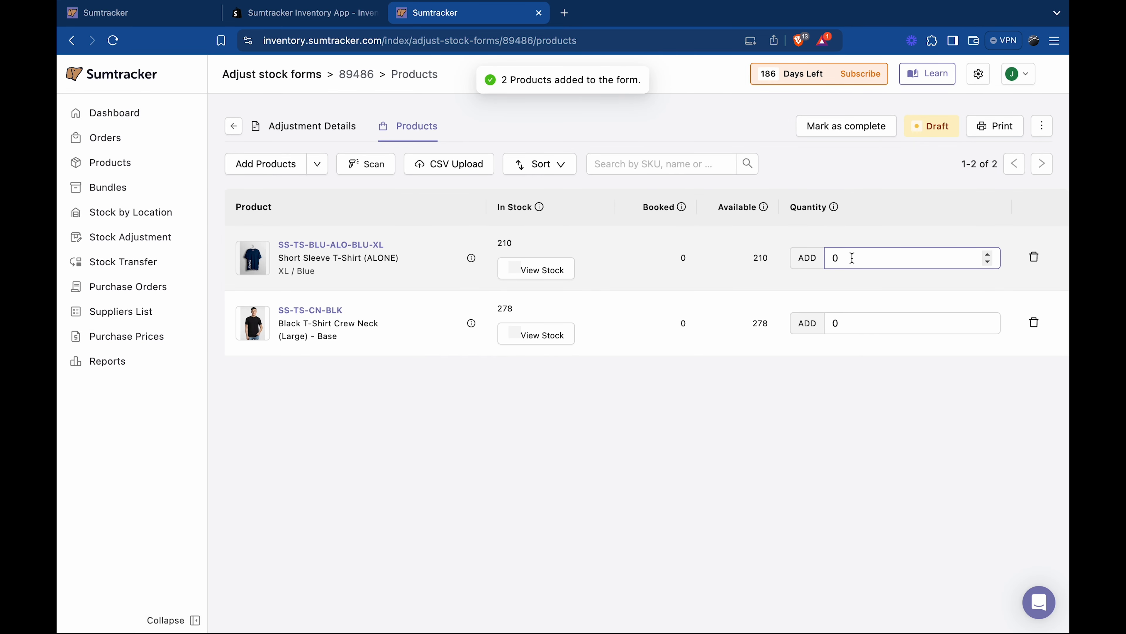
View the adjustment form's barcode scanning and CSV upload options without using them.
left_click(382, 173)
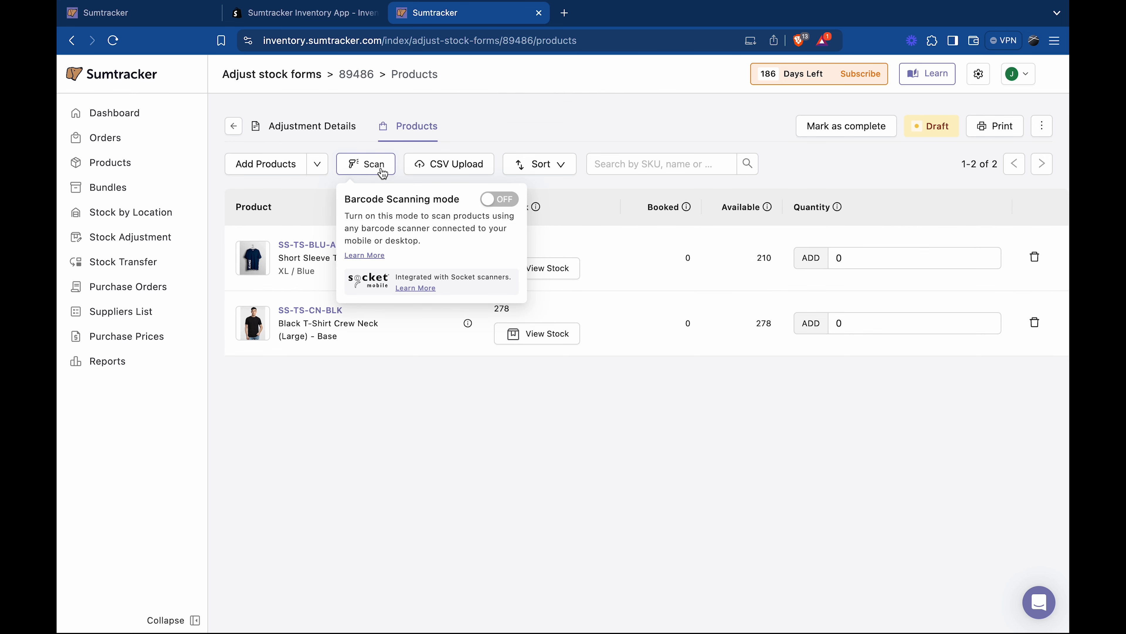
left_click(448, 169)
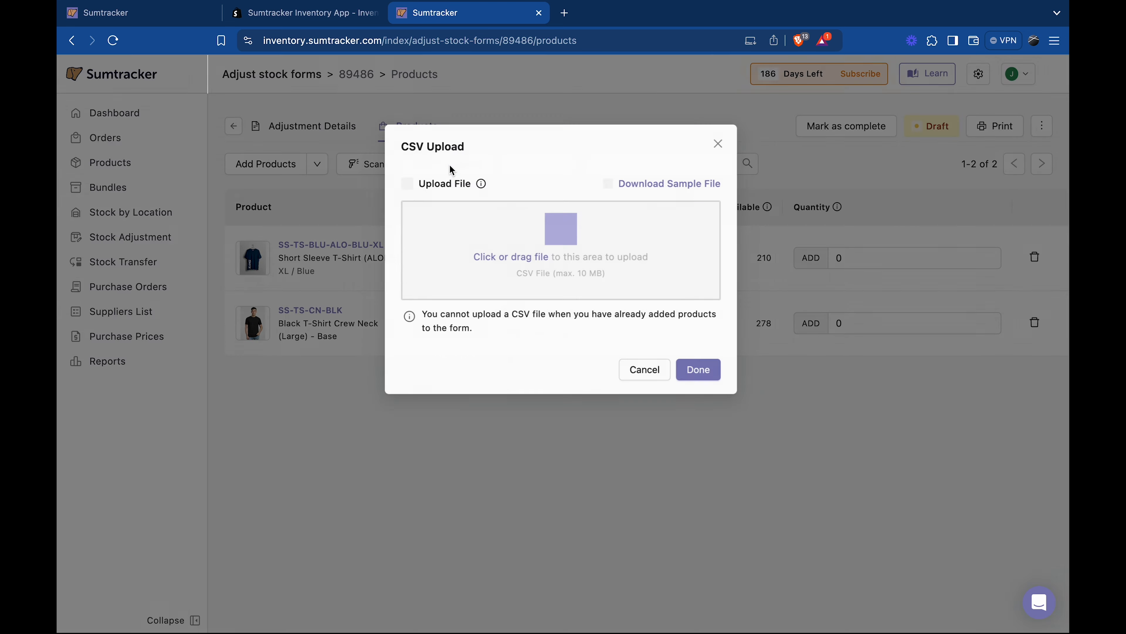
left_click(722, 144)
Set the quantity to add to 10 for both products, mark the adjustment as complete and check the updated stock.
left_click(844, 257)
type("10")
left_click(844, 322)
type("10")
left_click(829, 427)
left_click(833, 129)
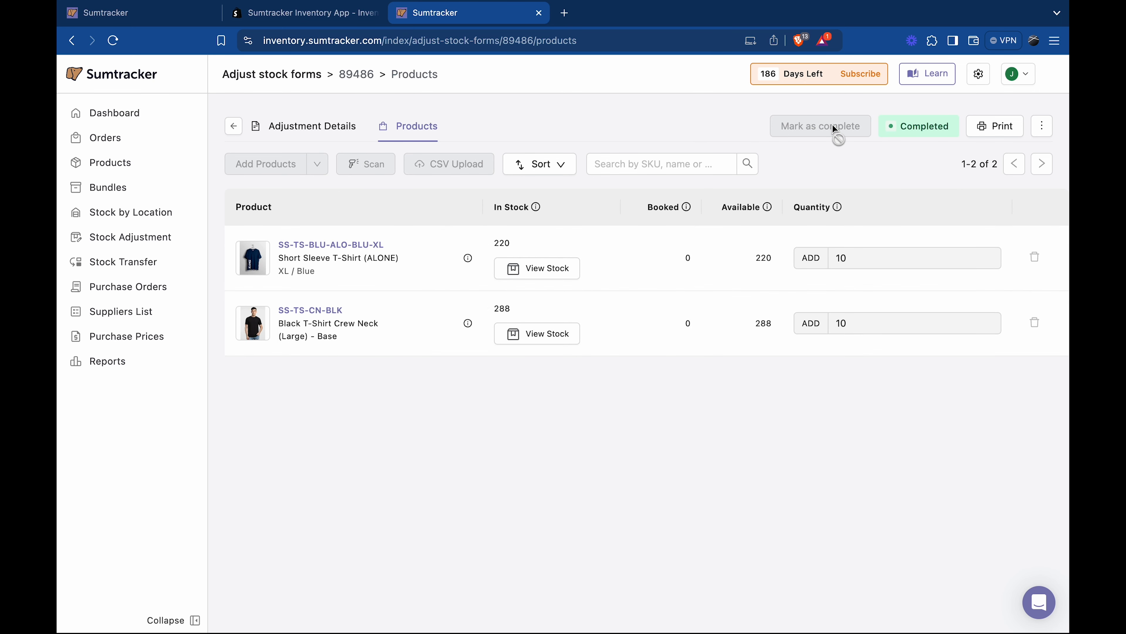
left_click_drag(494, 244, 512, 244)
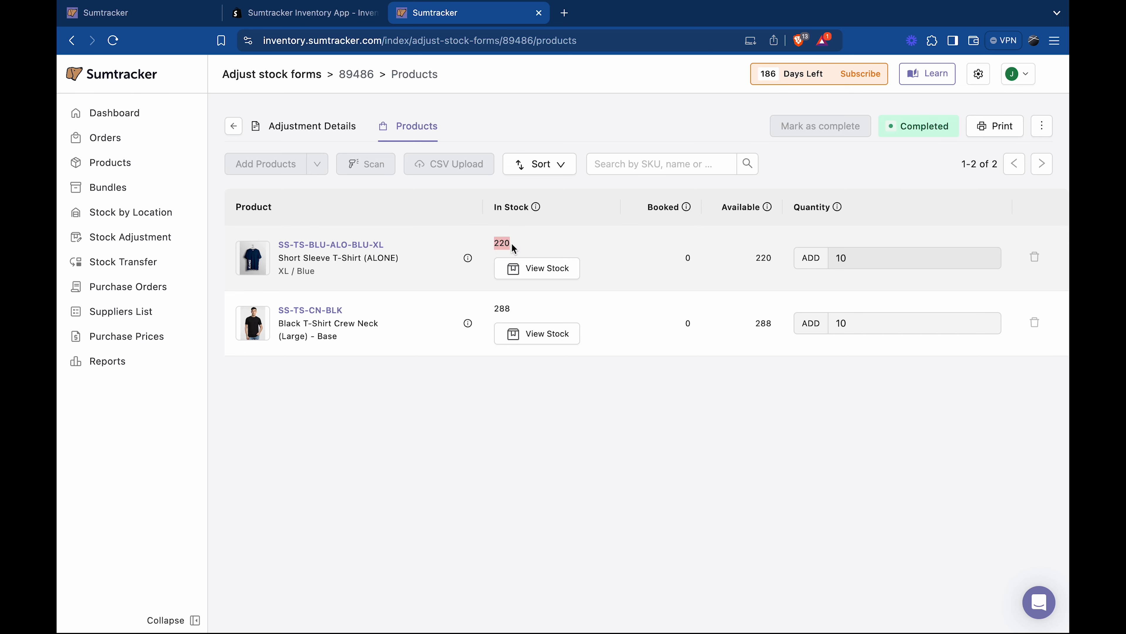
left_click(604, 443)
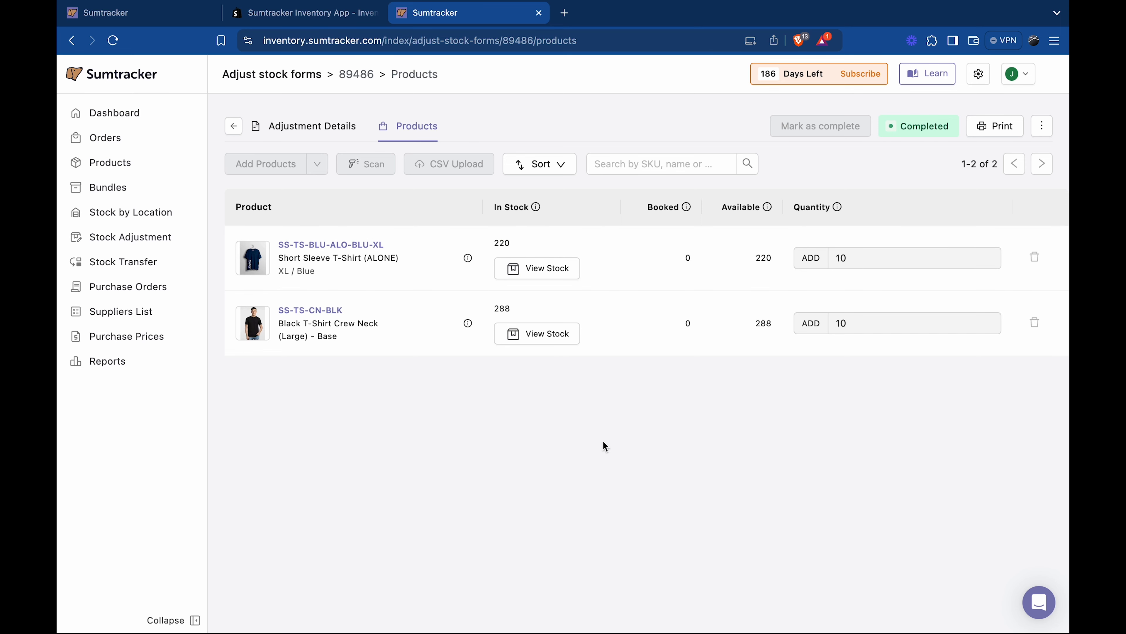
Create a new bundle for the product POR-COF-MUG-6 and continue to its components.
left_click(134, 195)
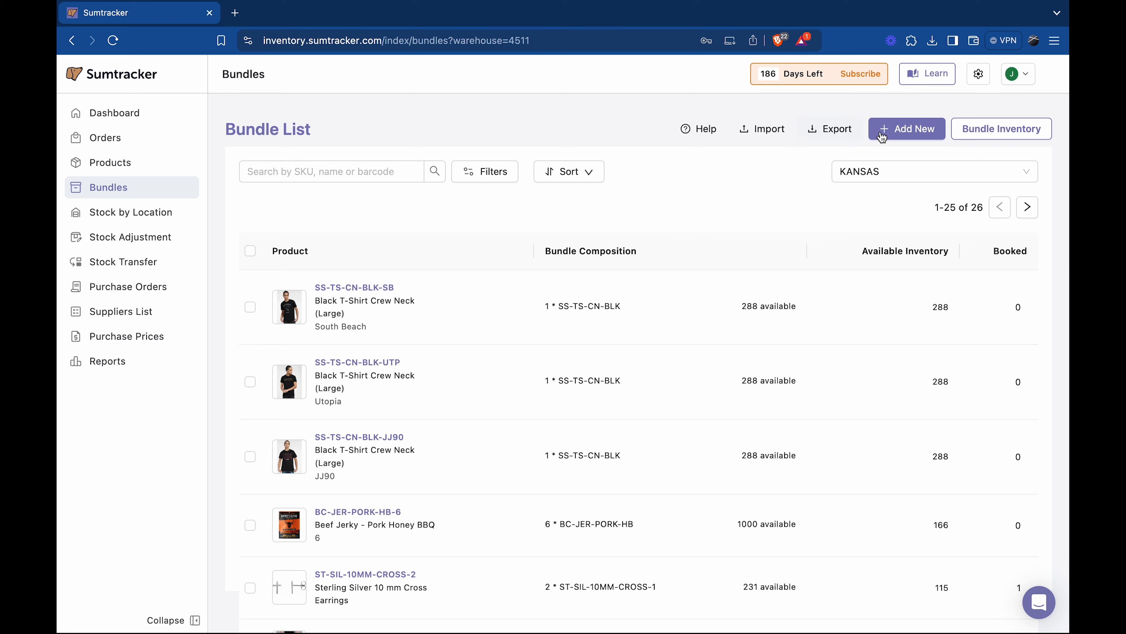
left_click(908, 132)
left_click(331, 226)
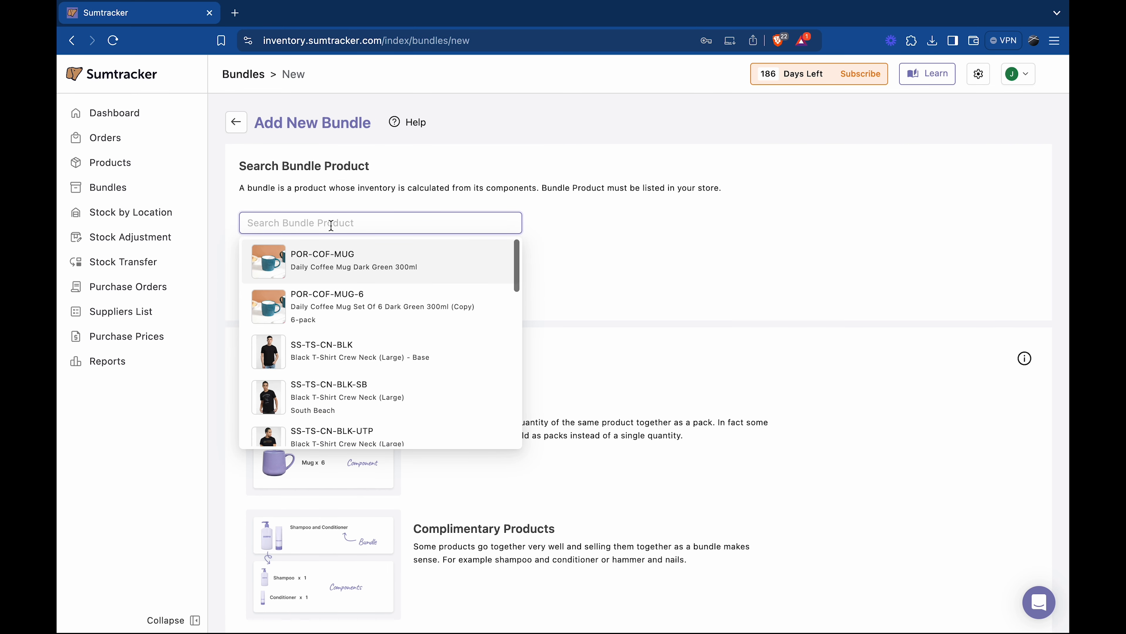
left_click(334, 305)
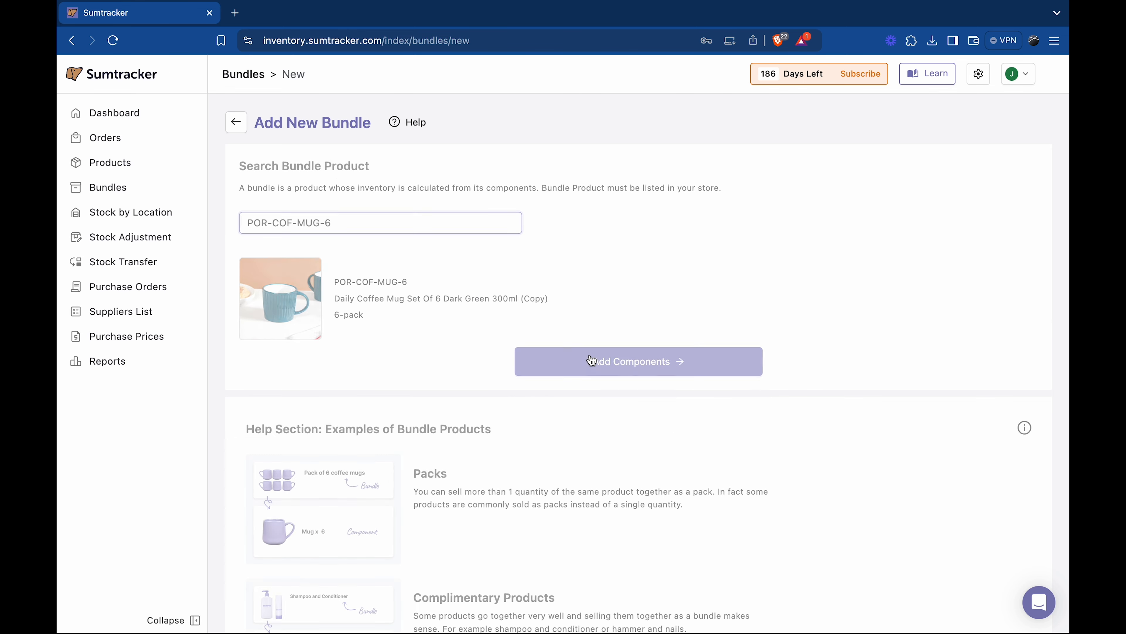
left_click(591, 361)
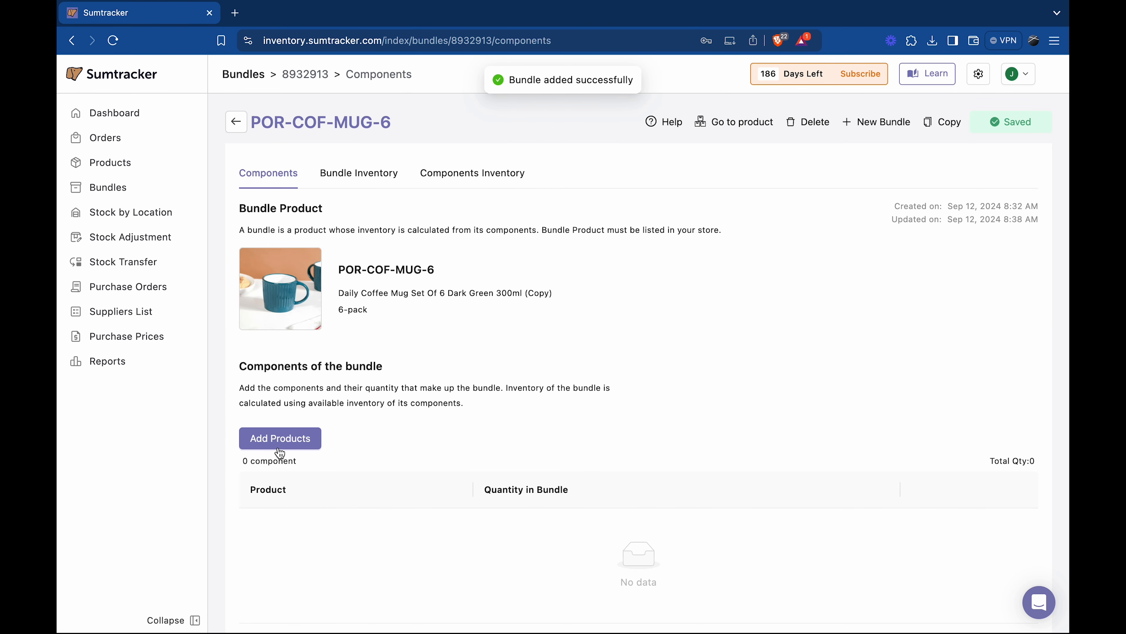
Add POR-COF-MUG as the bundle's component with a quantity of 6 and save the bundle.
left_click(282, 440)
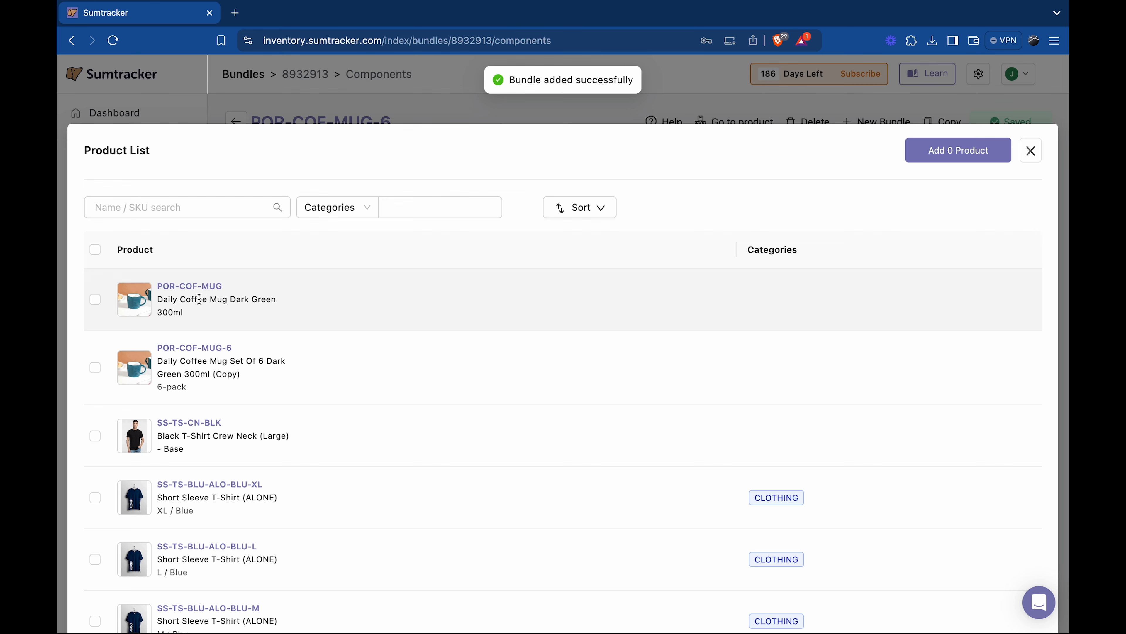
left_click(199, 299)
left_click(959, 153)
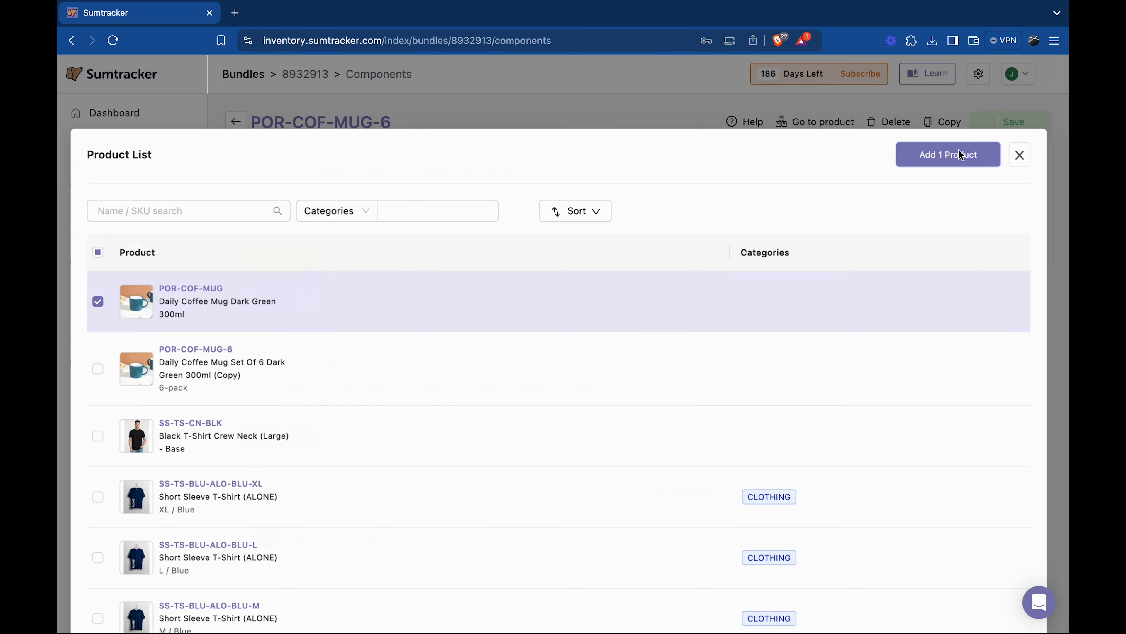
left_click(713, 540)
type("6")
left_click(1006, 121)
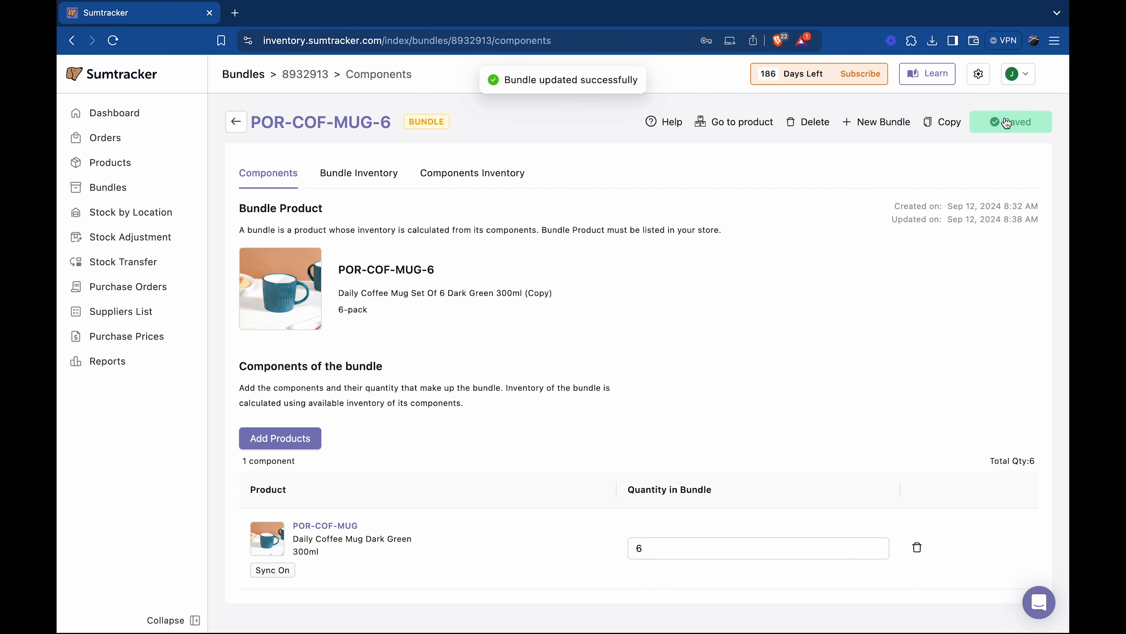
Return to the bundle list and create a new bundle for LOON-RG-ESSE-KIT, found by searching for "kit".
left_click(236, 121)
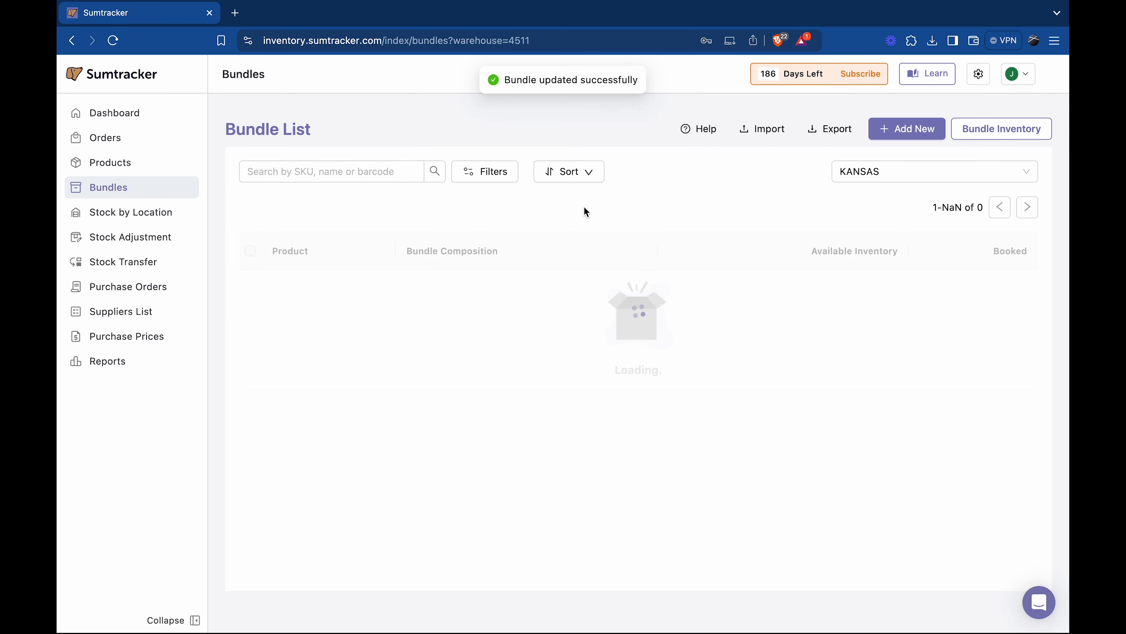
left_click(887, 136)
left_click(295, 221)
type("kit")
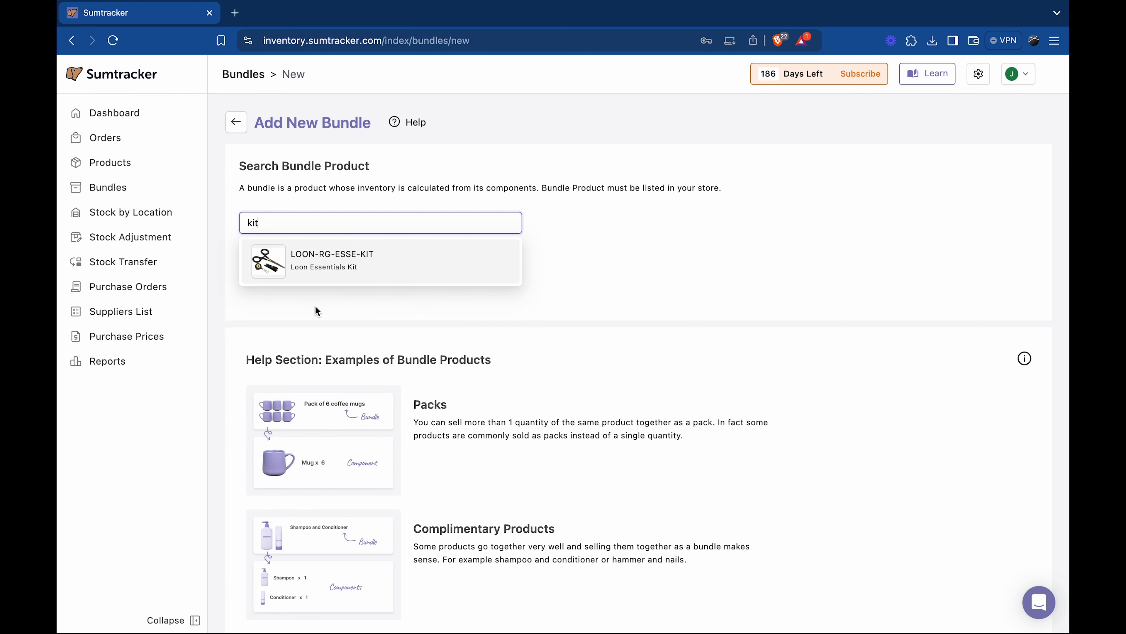
left_click(315, 268)
left_click(520, 354)
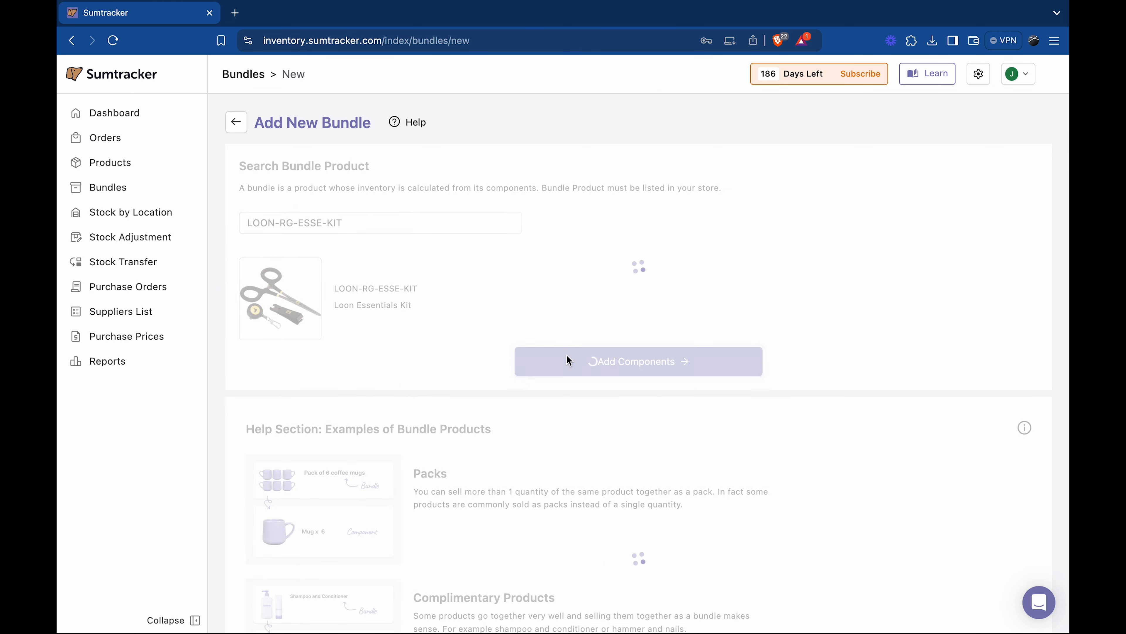
Search the products for "loon" and add LOON-RG-FORC, LOON-RG-NIPP and LOON-RG-ZING as components of the kit.
left_click(281, 433)
type("loon")
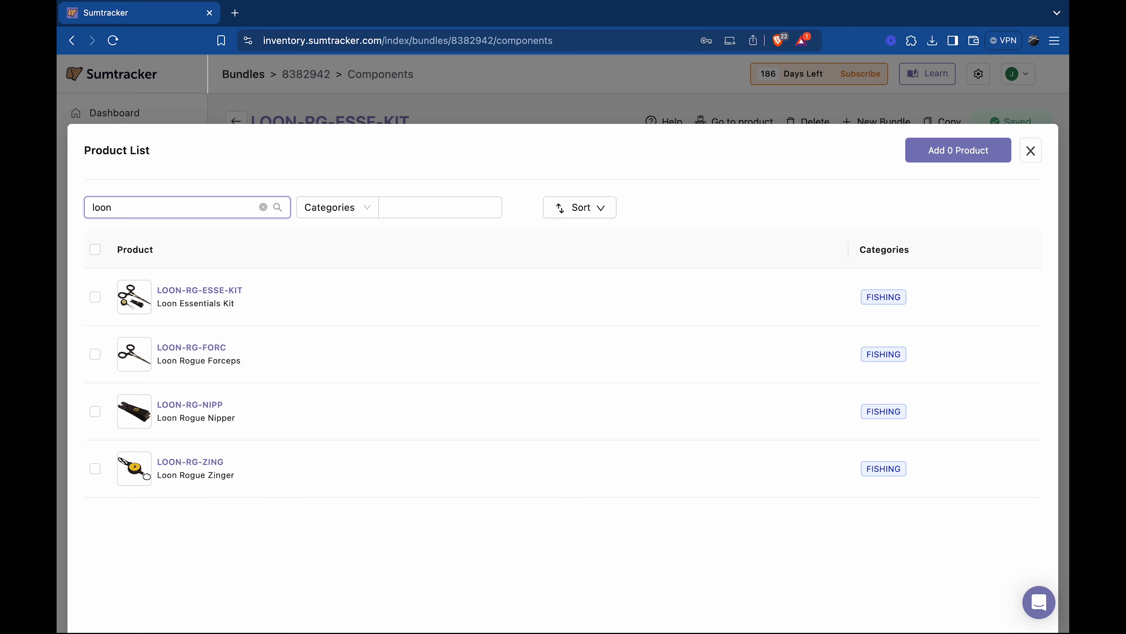
left_click(95, 353)
left_click(95, 411)
left_click(95, 467)
left_click(953, 153)
Set the quantity of each of the three kit components to 1 and save the bundle.
scroll(736, 341, "down", 5)
left_click(710, 375)
type("1")
left_click(691, 435)
type("1")
left_click(690, 495)
type("1")
left_click(1009, 126)
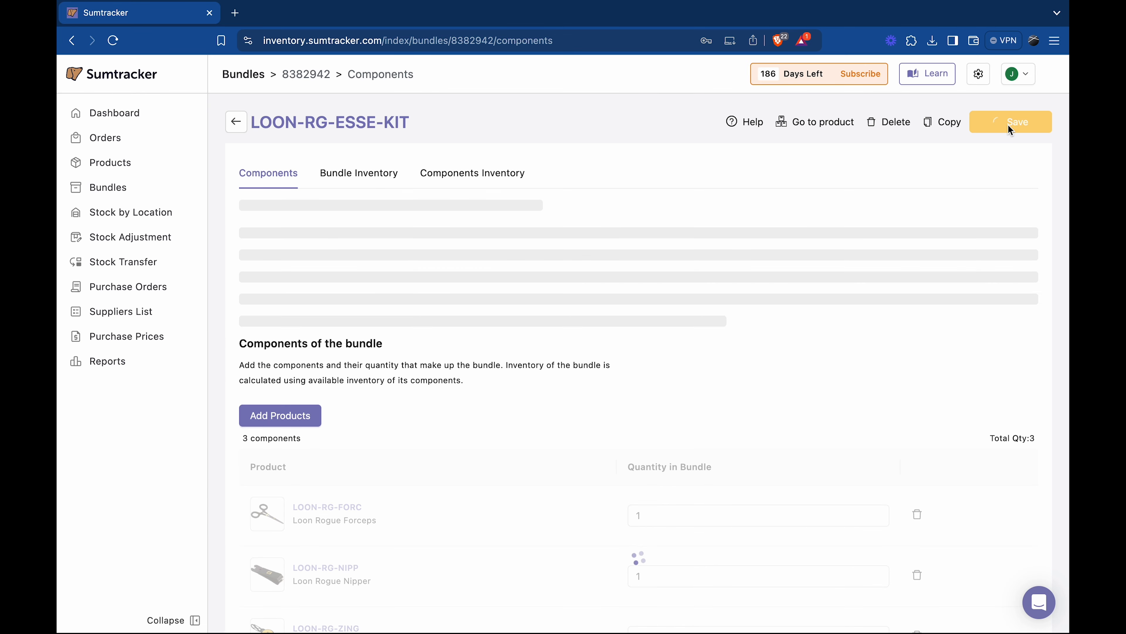
Return to the bundle list and check the composition and available inventory of POR-COF-MUG-6.
left_click(235, 121)
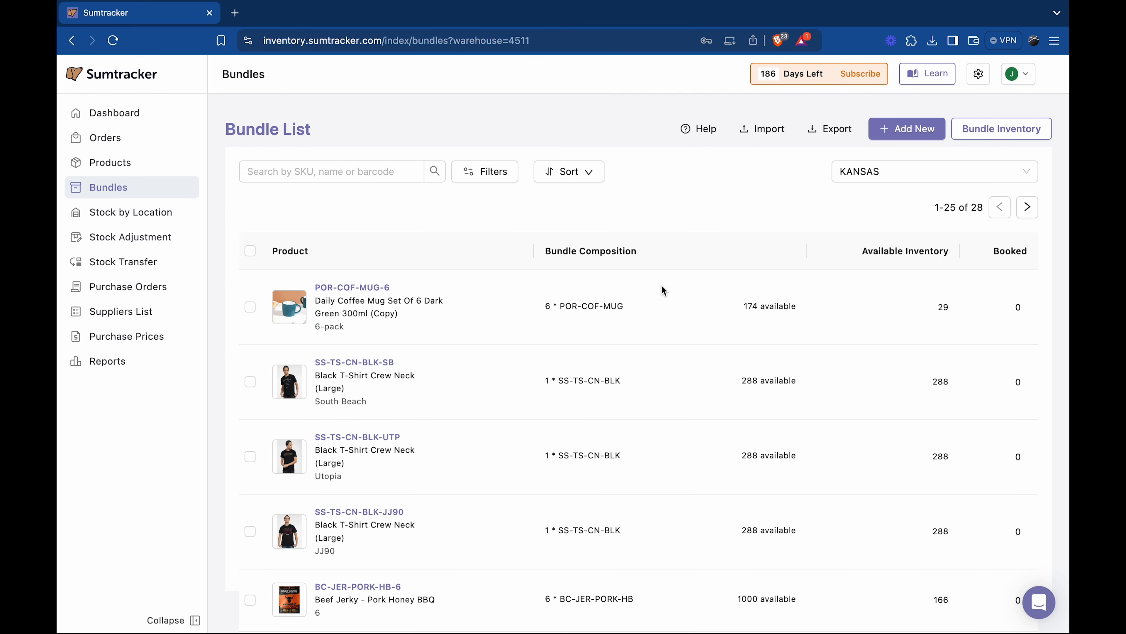
left_click(739, 306)
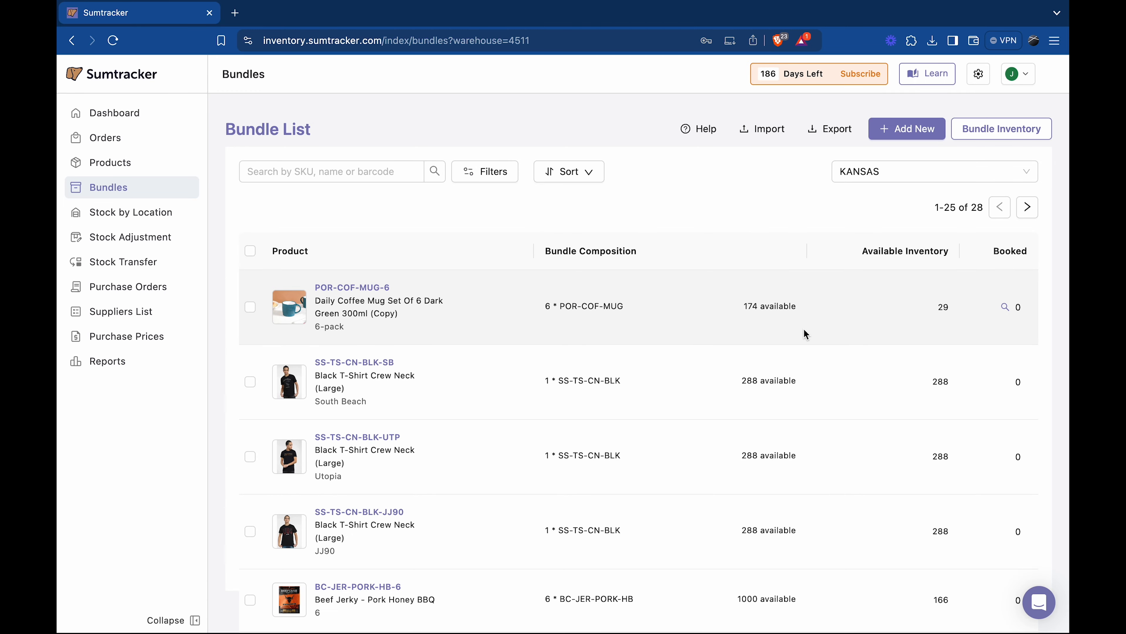
left_click(944, 320)
Create a new stock transfer form with KANSAS as the source warehouse and NEVADA as the destination.
left_click(174, 265)
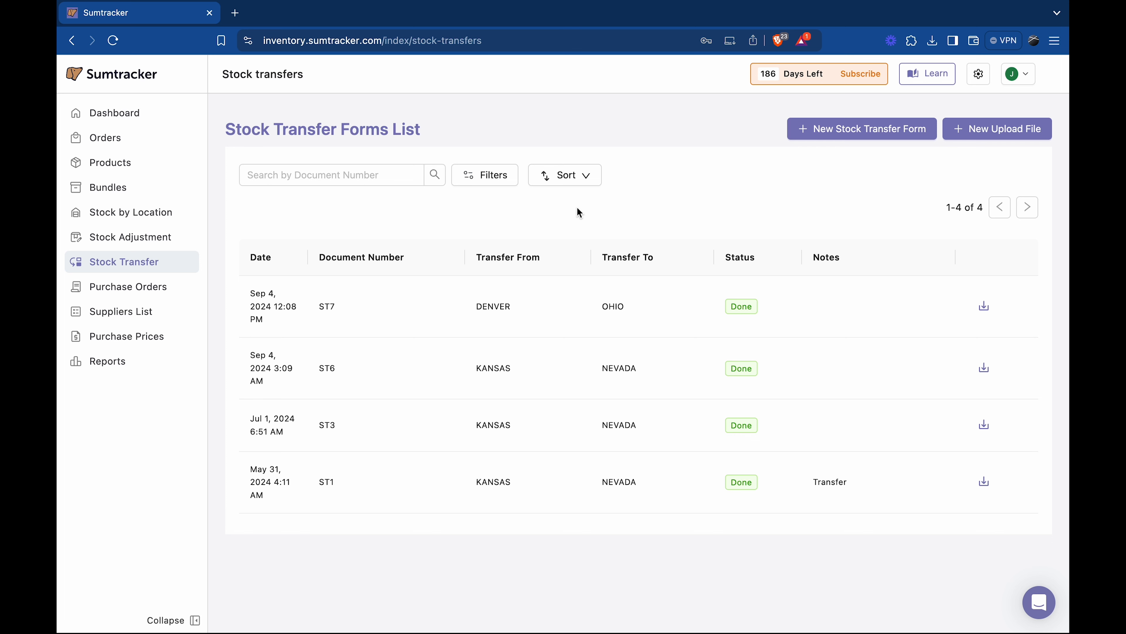
left_click(865, 131)
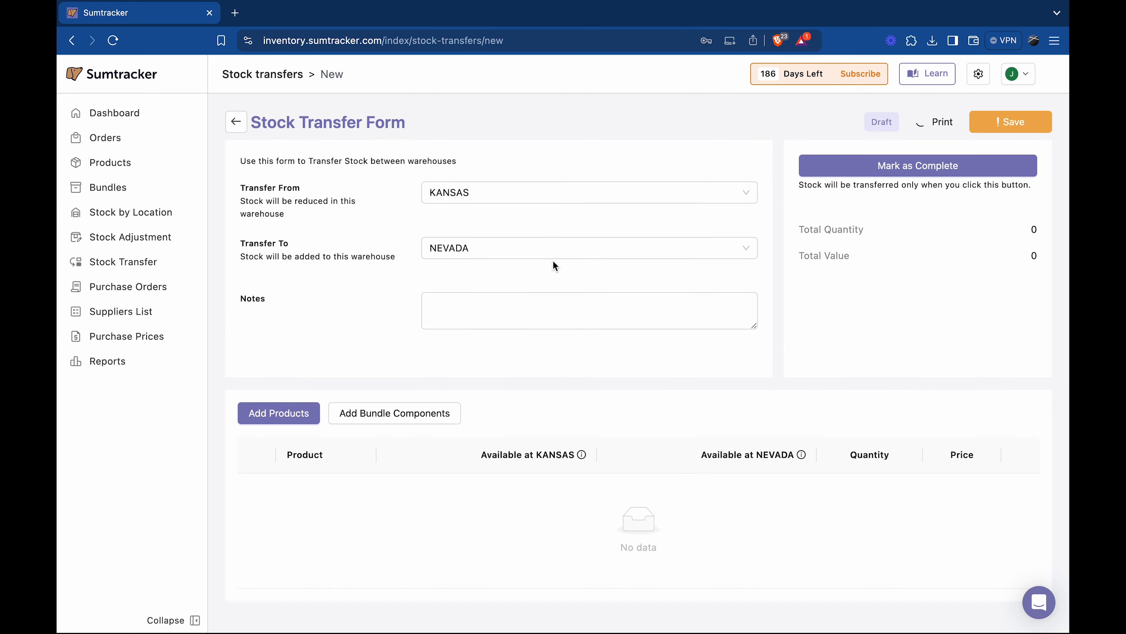
left_click(493, 199)
left_click(488, 220)
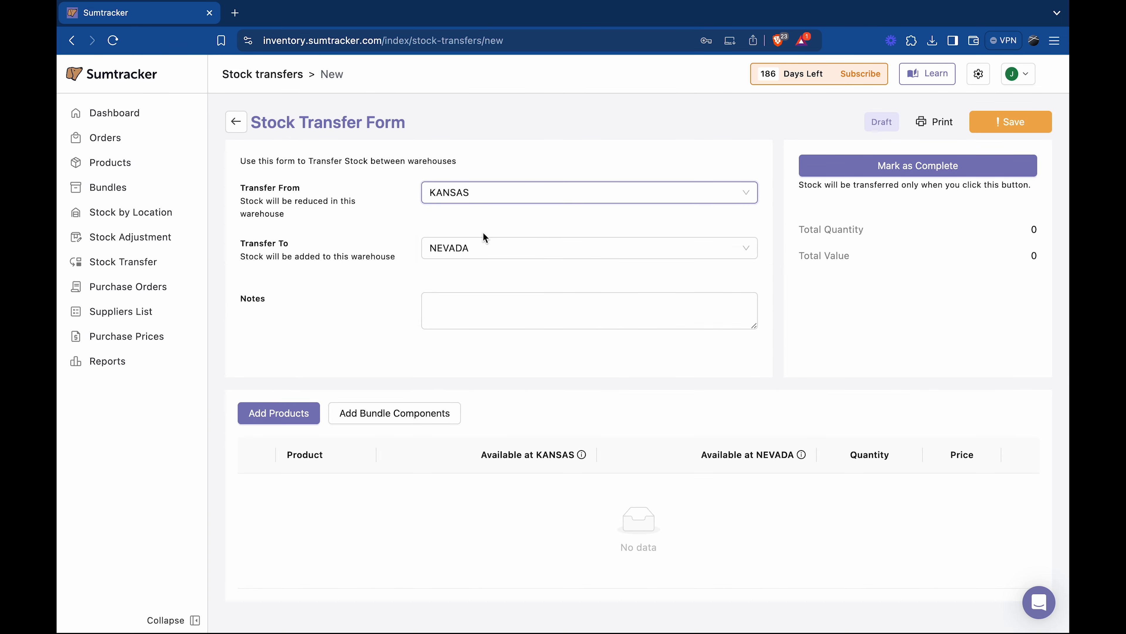
Add the products ZS-UVTRAP-WHI and ZS-REF-5PK to the stock transfer.
left_click(296, 417)
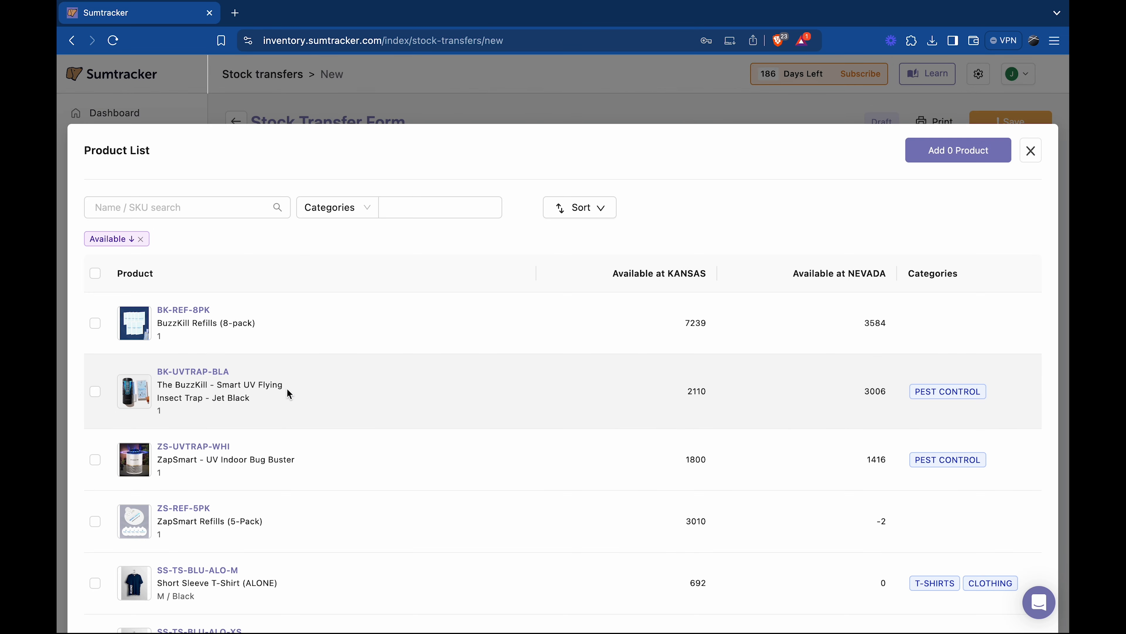
left_click(98, 461)
left_click(95, 521)
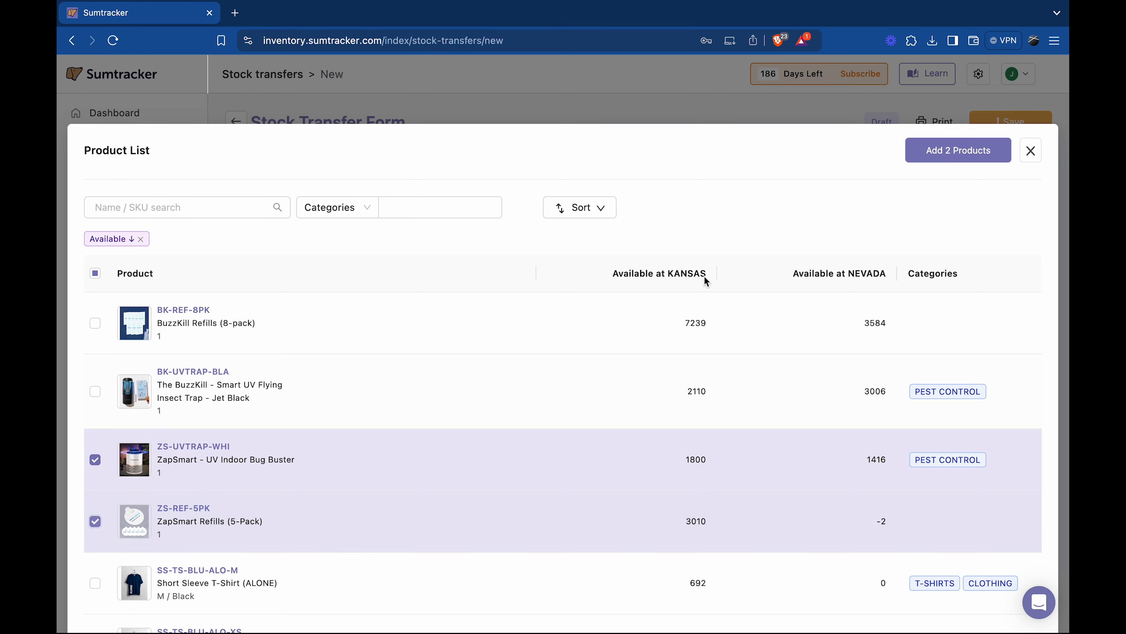
left_click(976, 152)
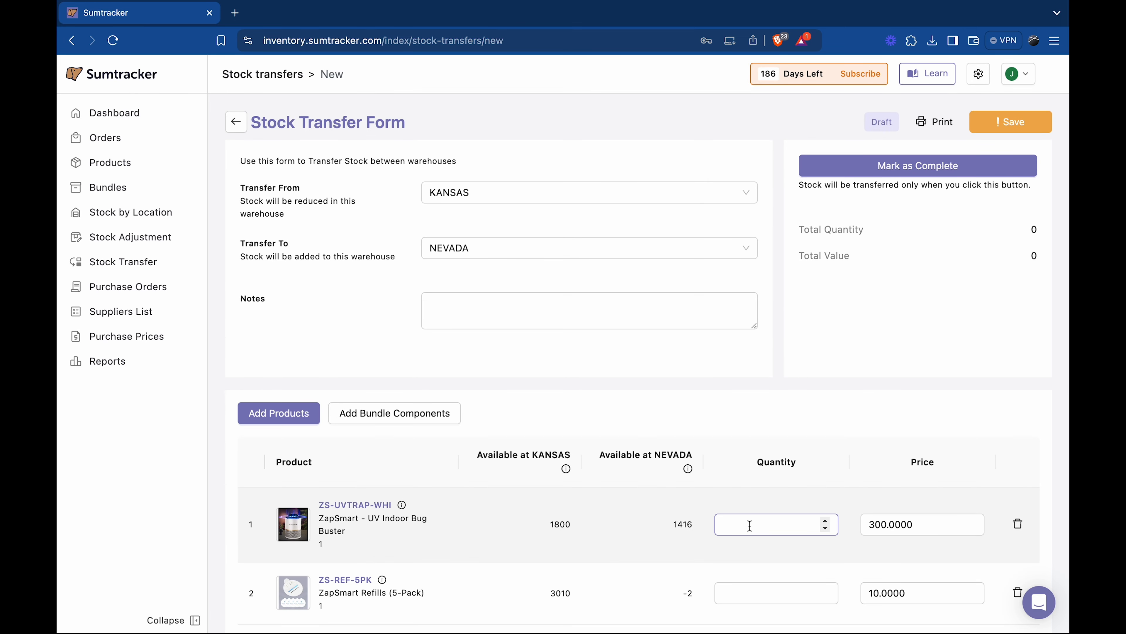
Set the transfer quantity of both products to 100, save the form and mark the transfer as complete.
type("100")
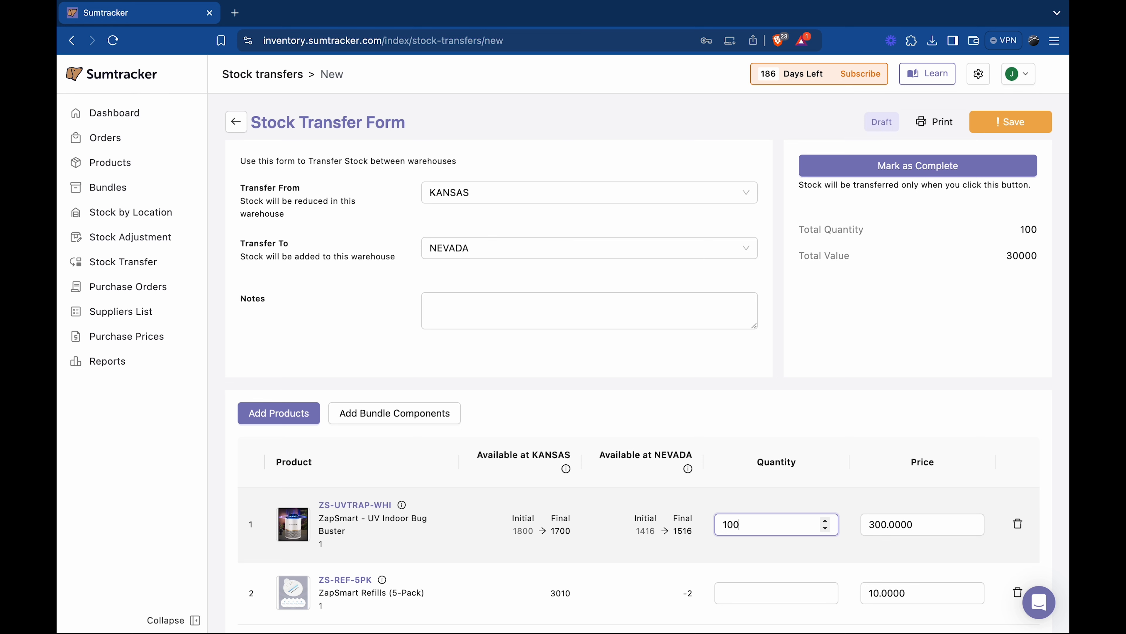
left_click(778, 594)
type("100")
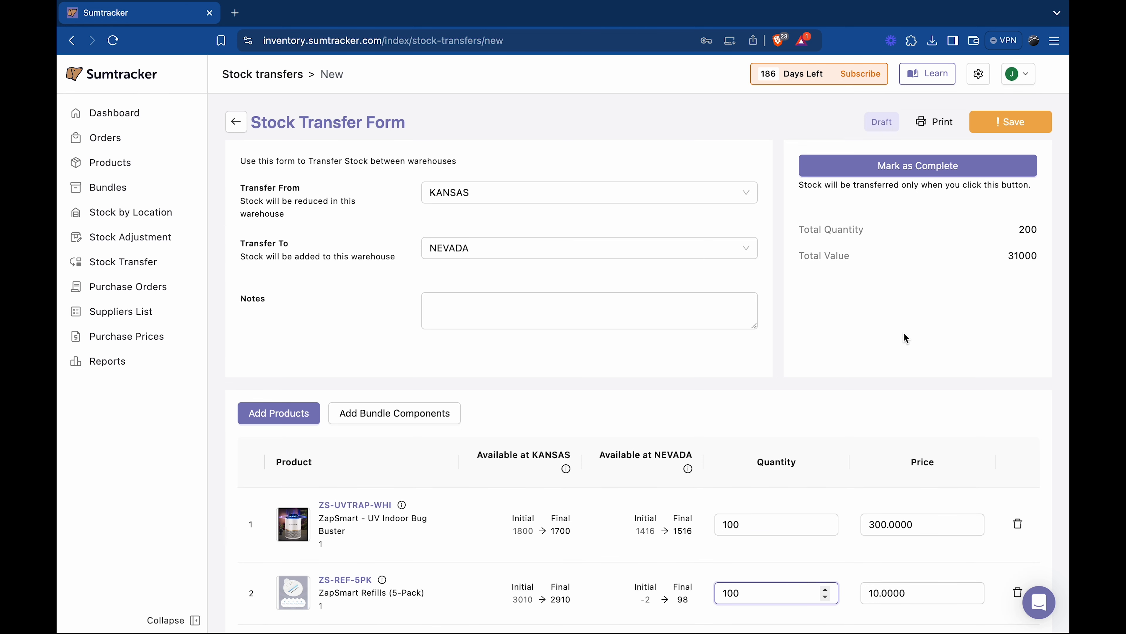
left_click(904, 173)
left_click(1001, 121)
left_click(927, 171)
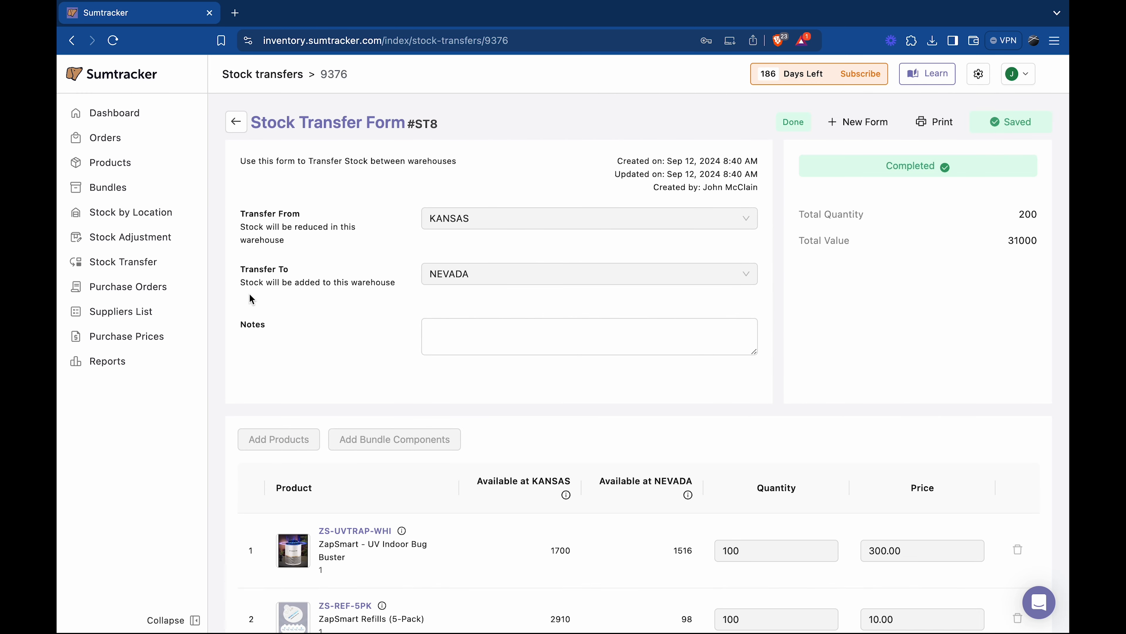
Go to the suppliers list, look over the fields of the new supplier form and return to the list.
left_click(155, 314)
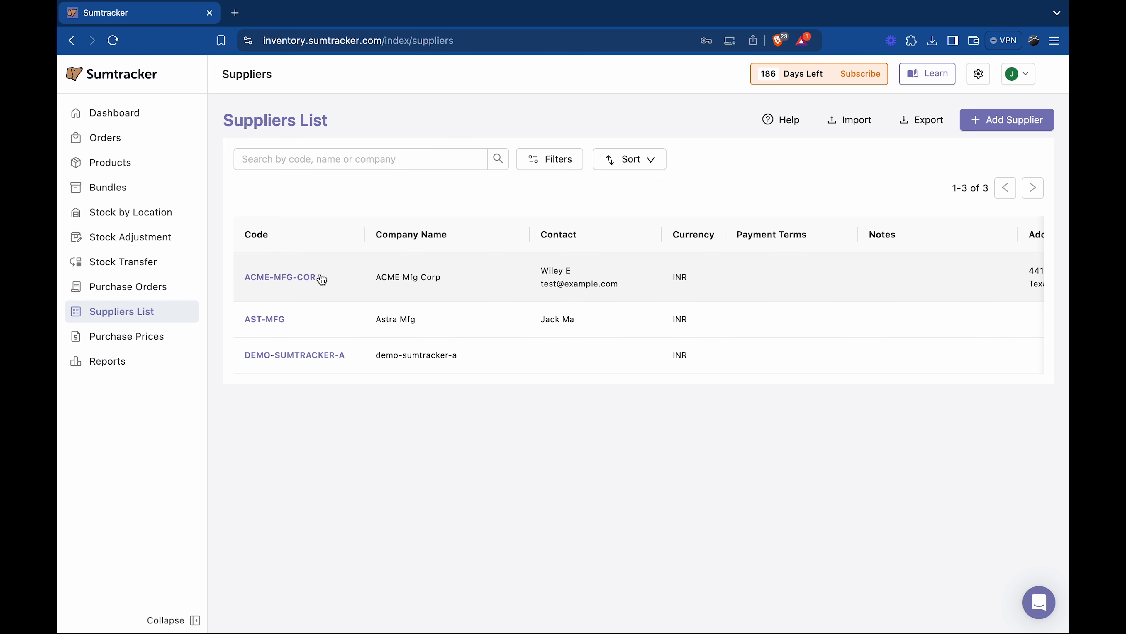
left_click(993, 122)
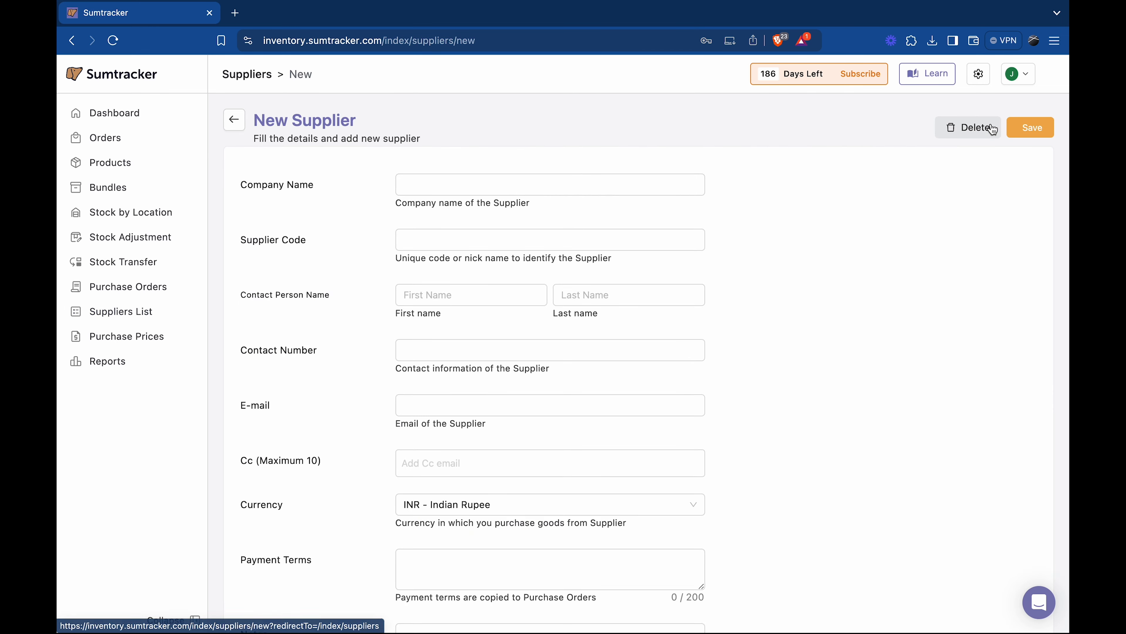
left_click(650, 189)
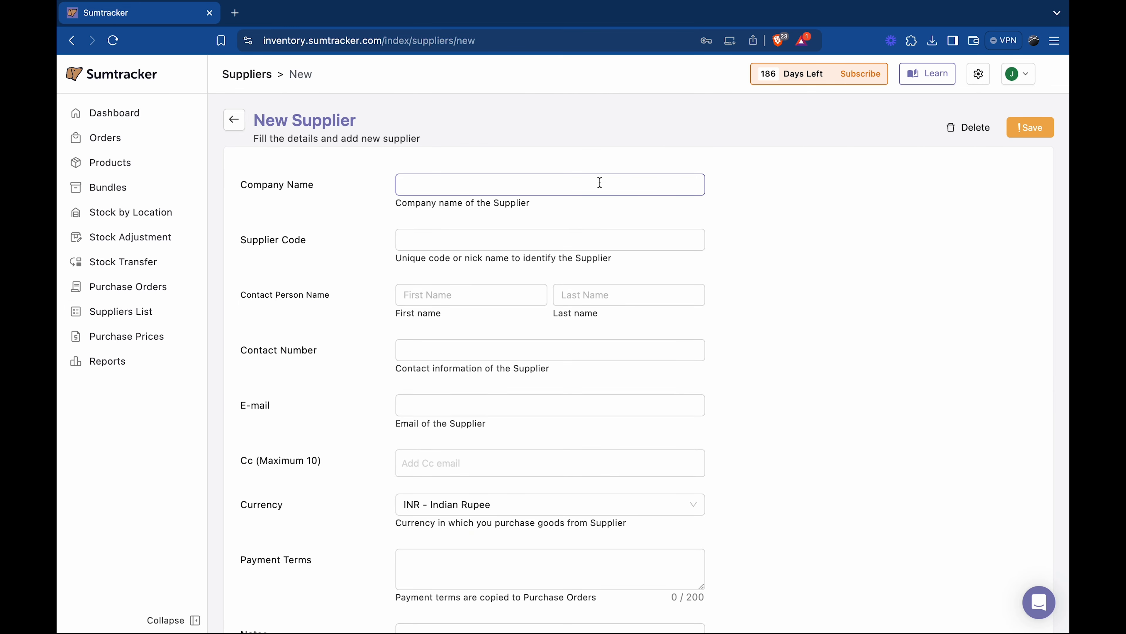
left_click(234, 119)
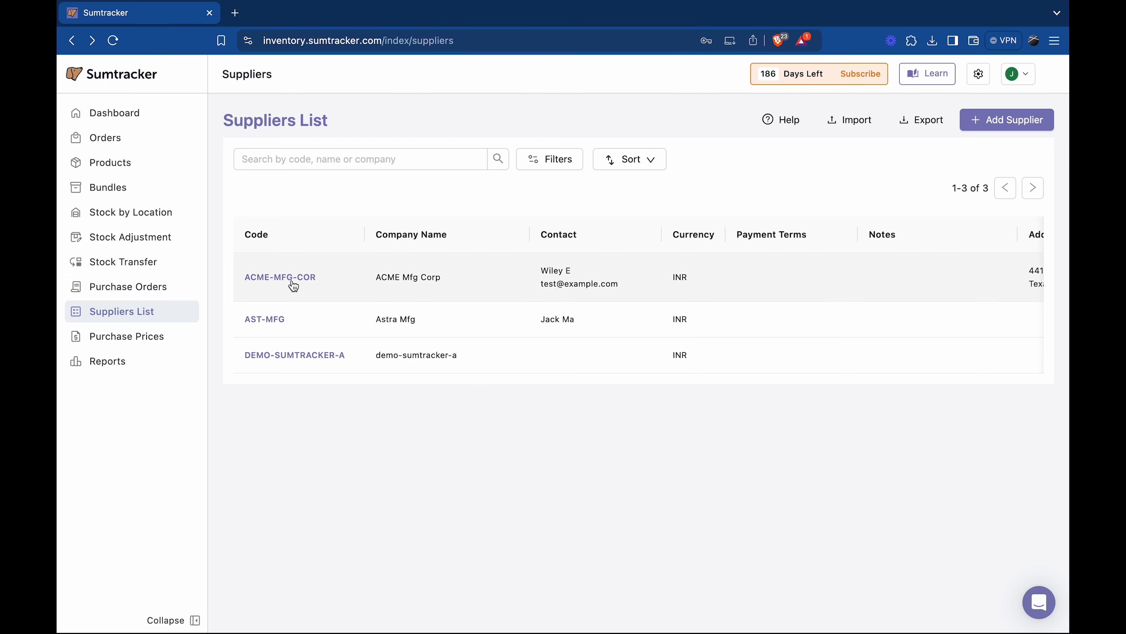
Review the currency and other details of supplier ACME-MFG-COR and return to the suppliers list.
left_click(292, 279)
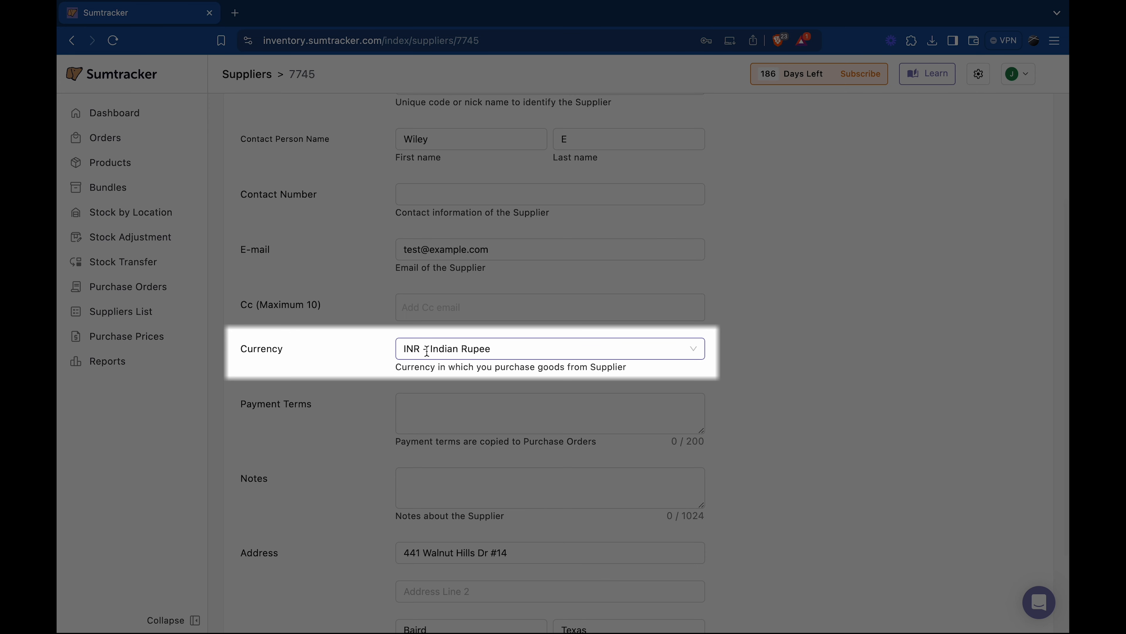
scroll(532, 356, "up", 4)
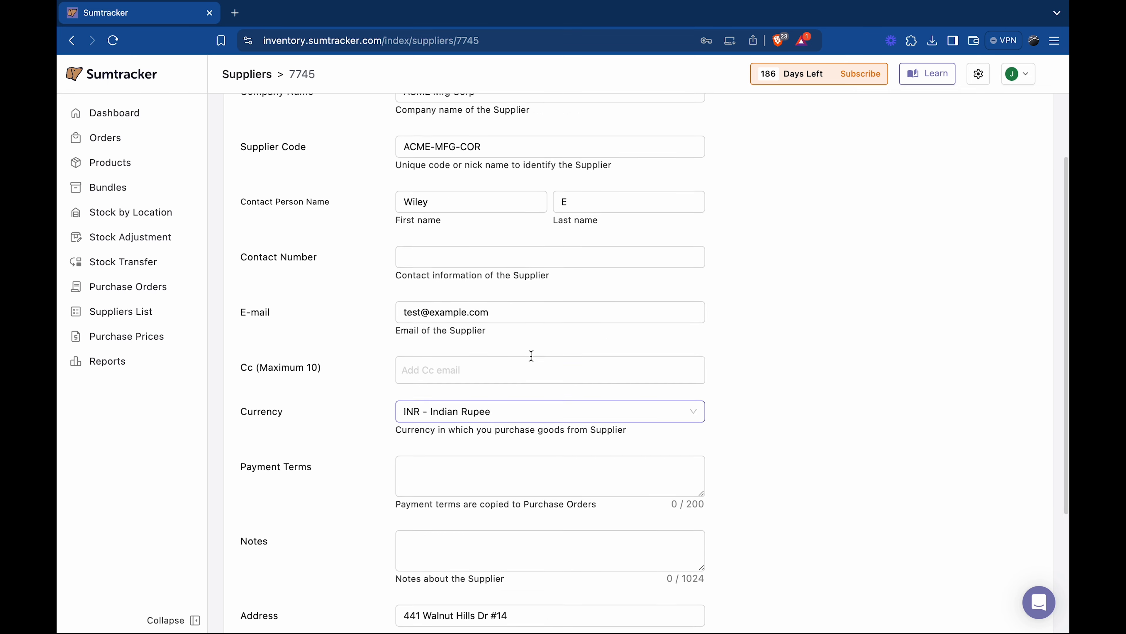
left_click(235, 119)
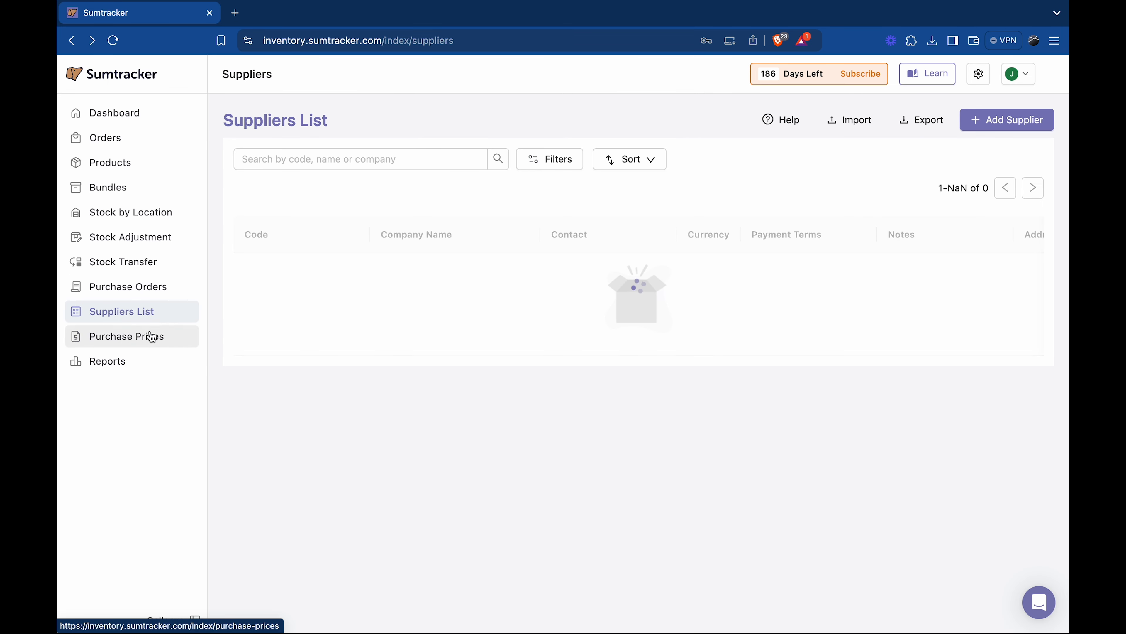
Start a new purchase price for product SS-TS-BLU-ALO-BLU-XS with Astra Mfg as the supplier.
left_click(137, 344)
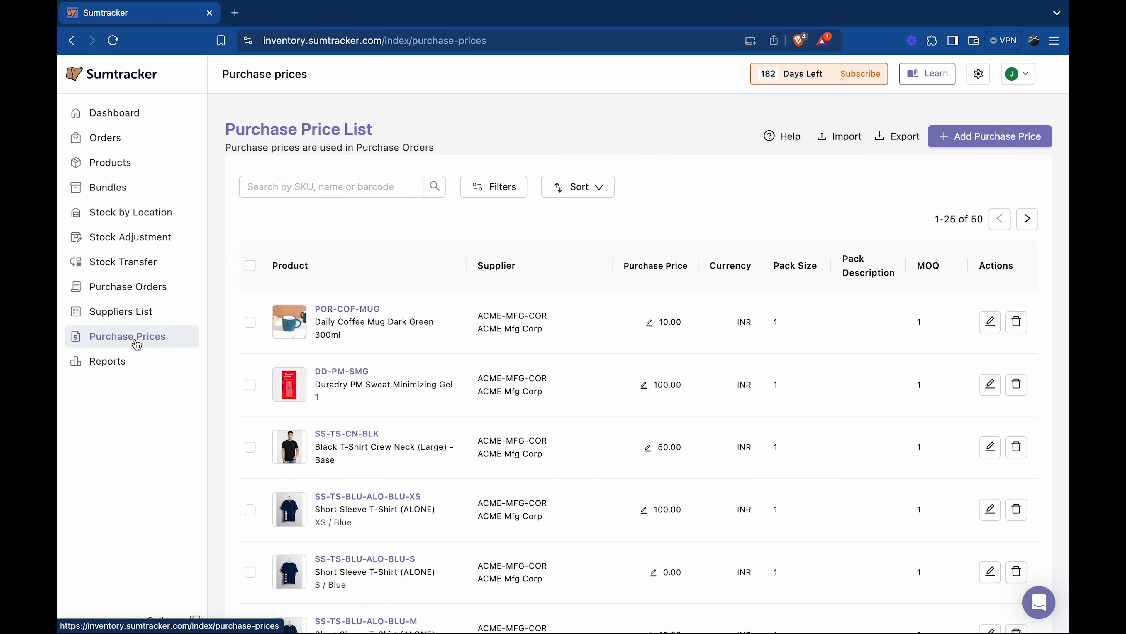
left_click(1008, 143)
left_click(532, 209)
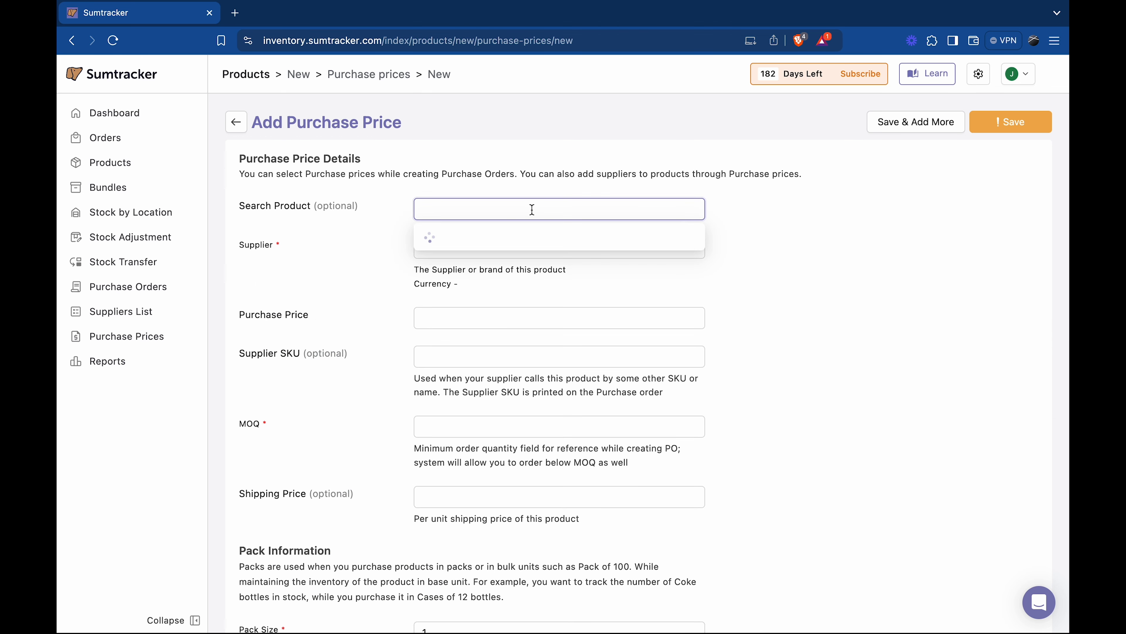
scroll(534, 324, "down", 5)
left_click(495, 300)
left_click(468, 279)
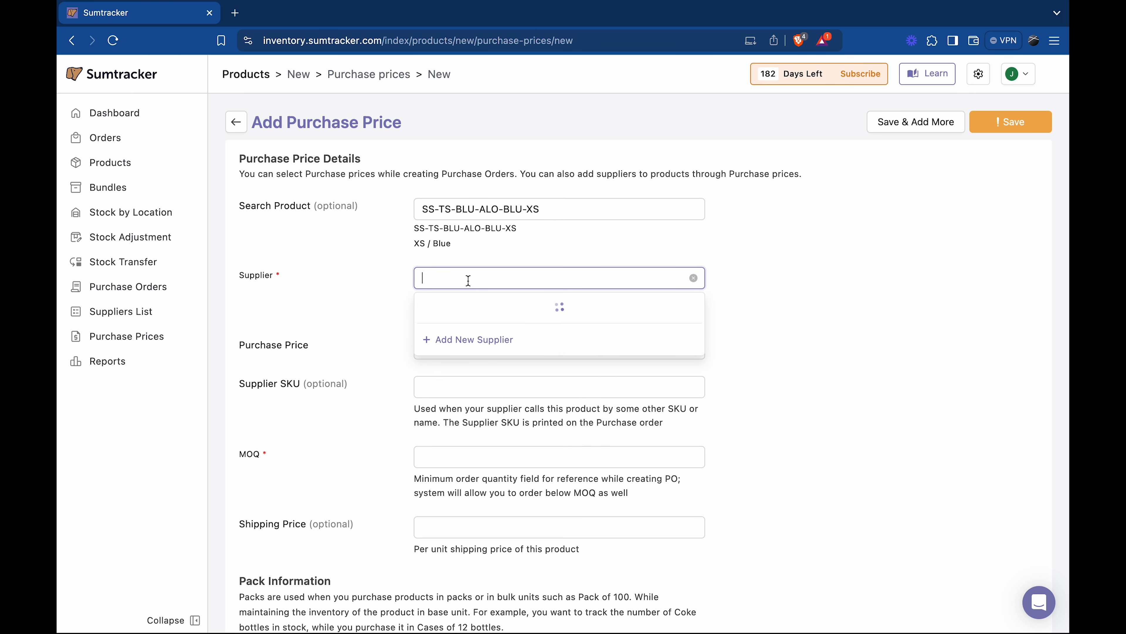
left_click(471, 383)
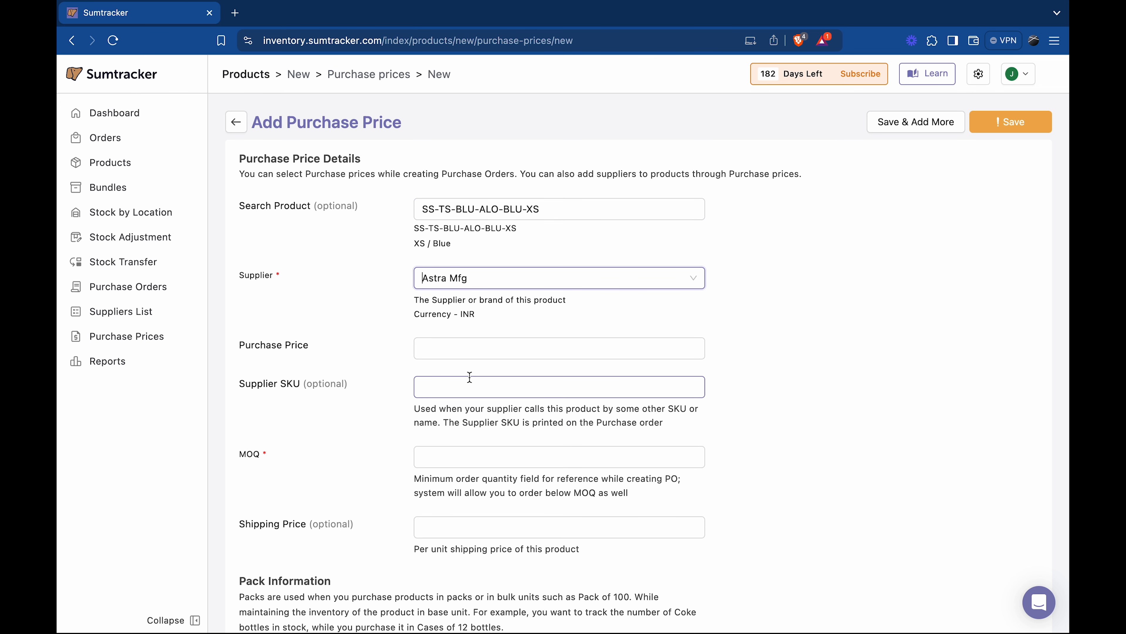
Set the purchase price to 110 and the MOQ to 1, and save the purchase price.
left_click(449, 347)
type("110")
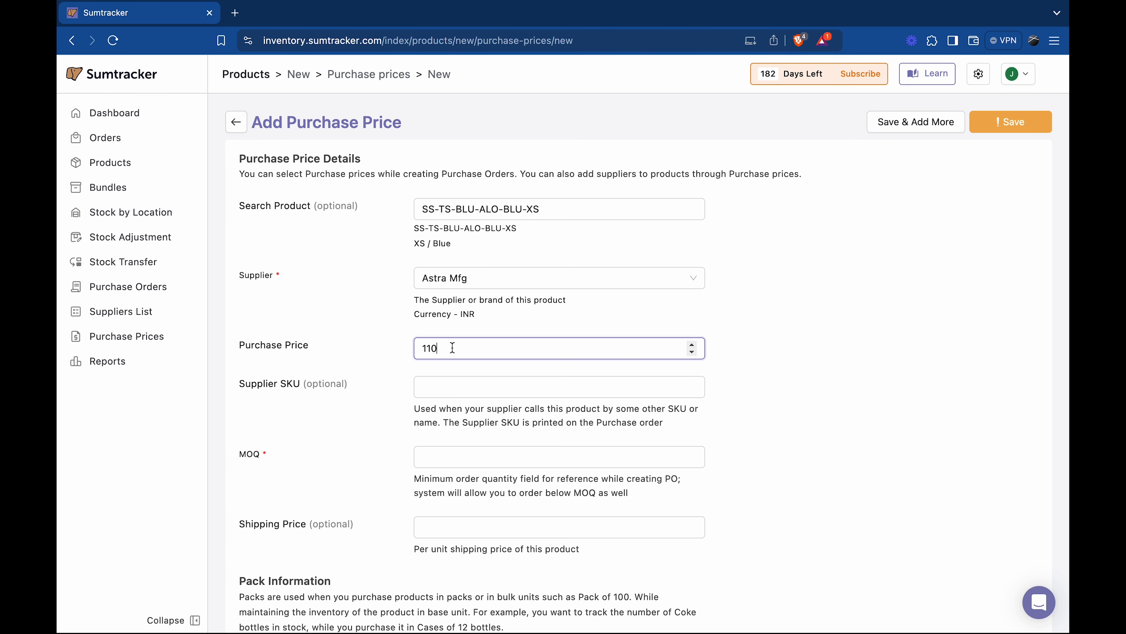
left_click(453, 456)
type("1")
left_click(1005, 128)
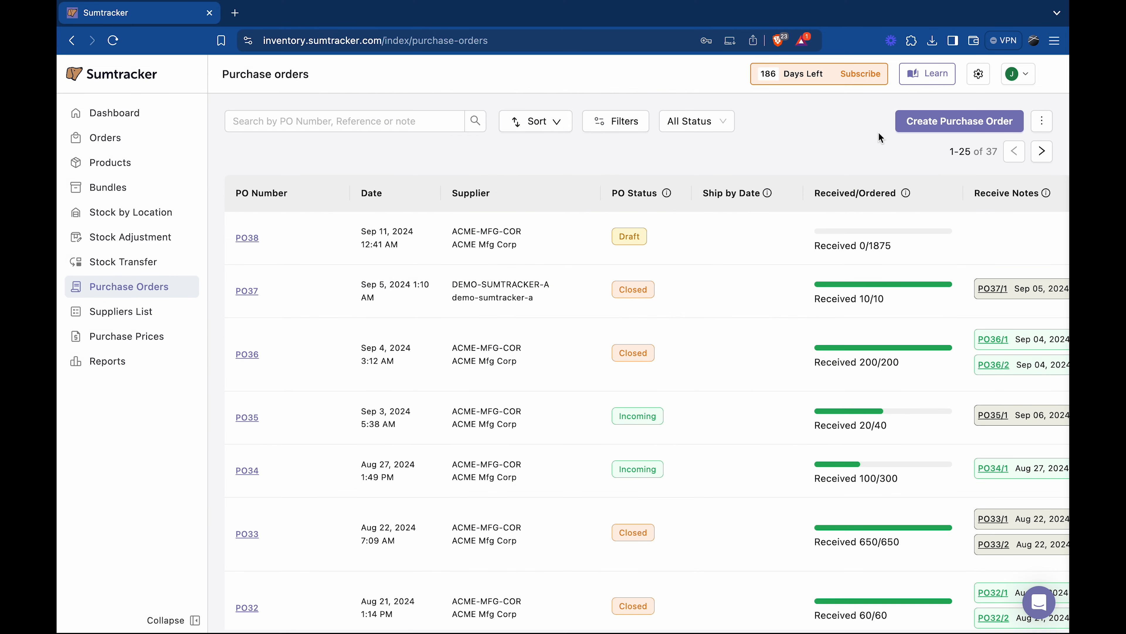
Create a new purchase order with ACME-MFG-COR as the supplier.
left_click(950, 126)
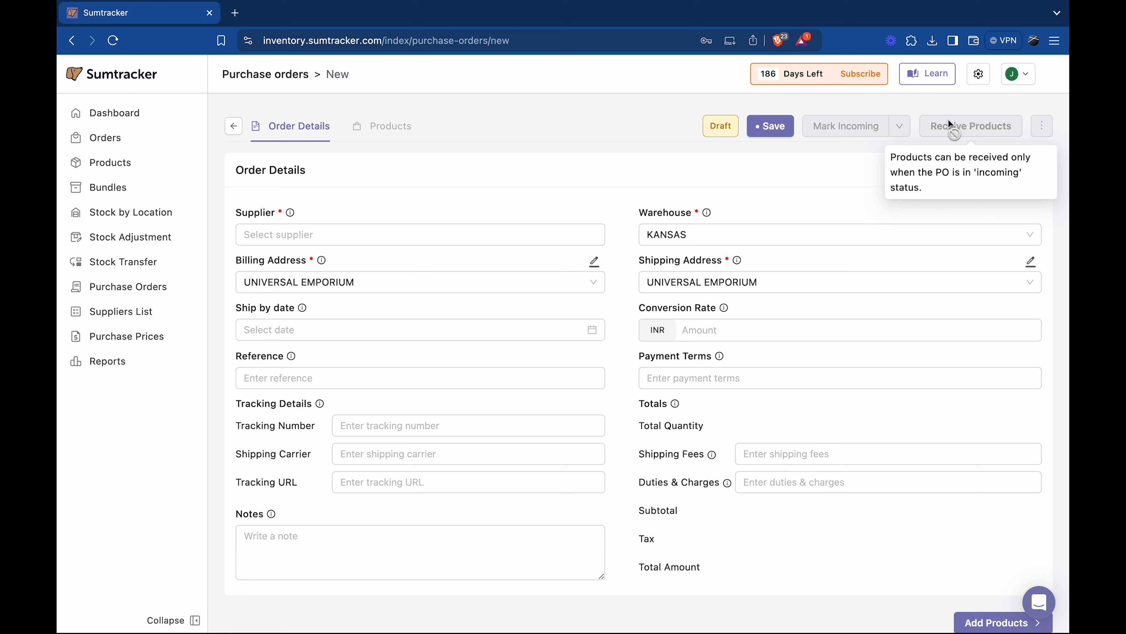
left_click(406, 238)
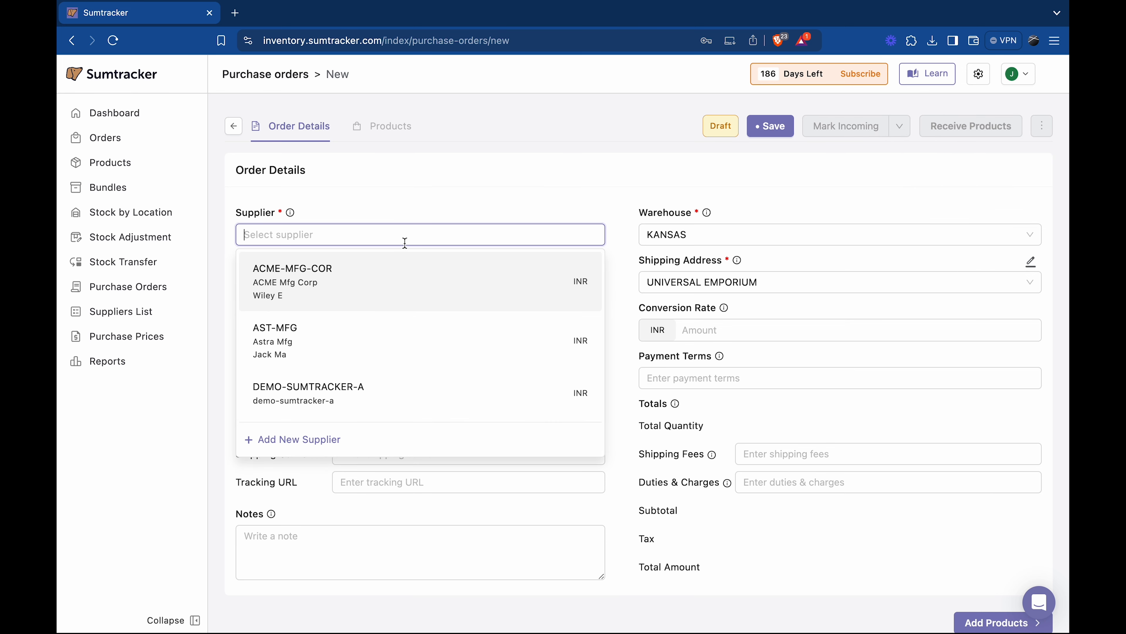
left_click(365, 282)
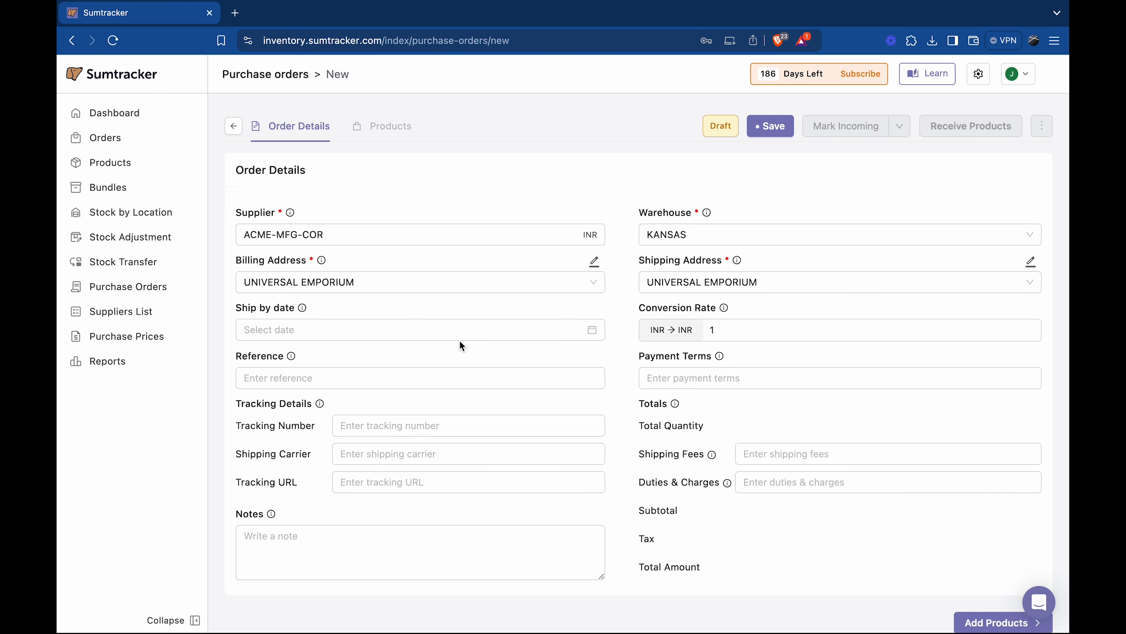
Proceed to the purchase order's products and add the black crew neck T-shirt SS-TS-CN-BLK.
left_click(983, 614)
left_click(269, 165)
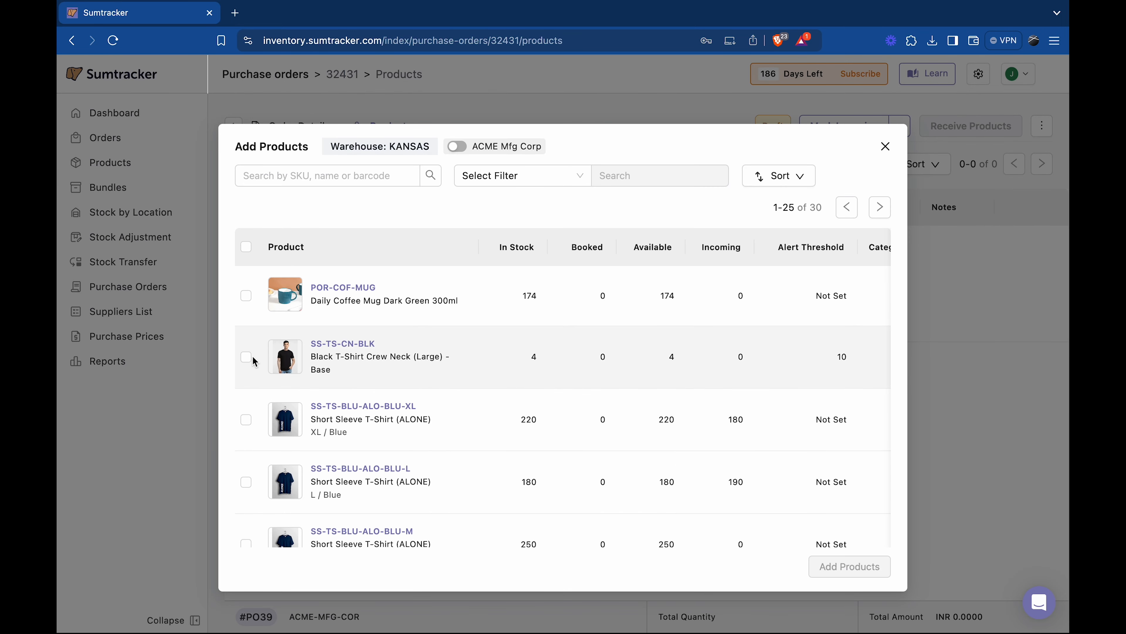
left_click(246, 357)
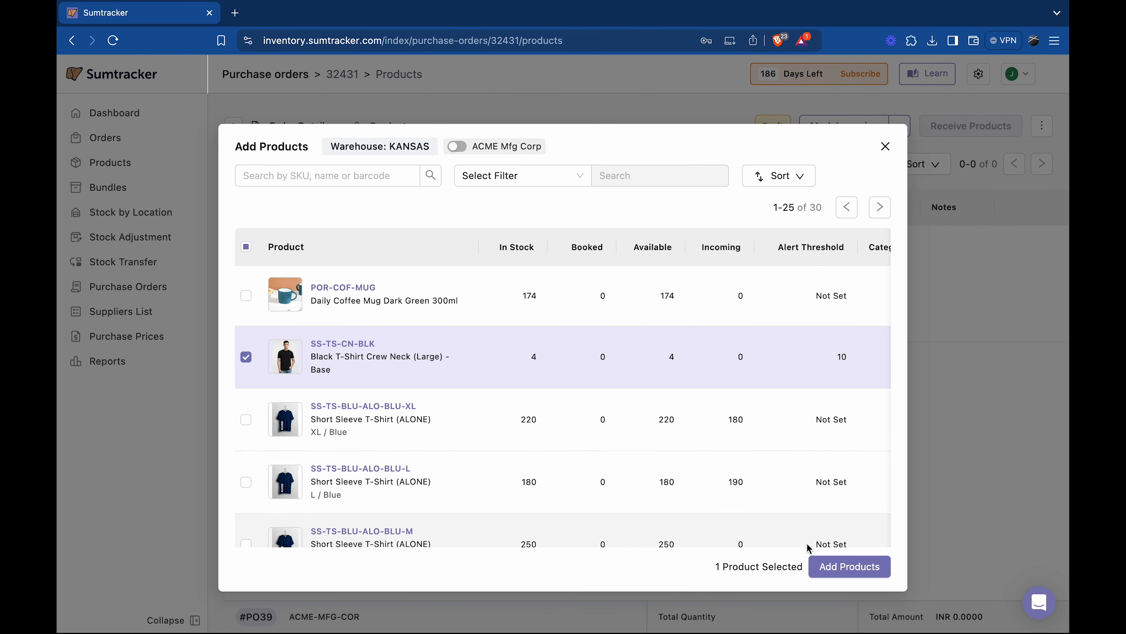
left_click(828, 568)
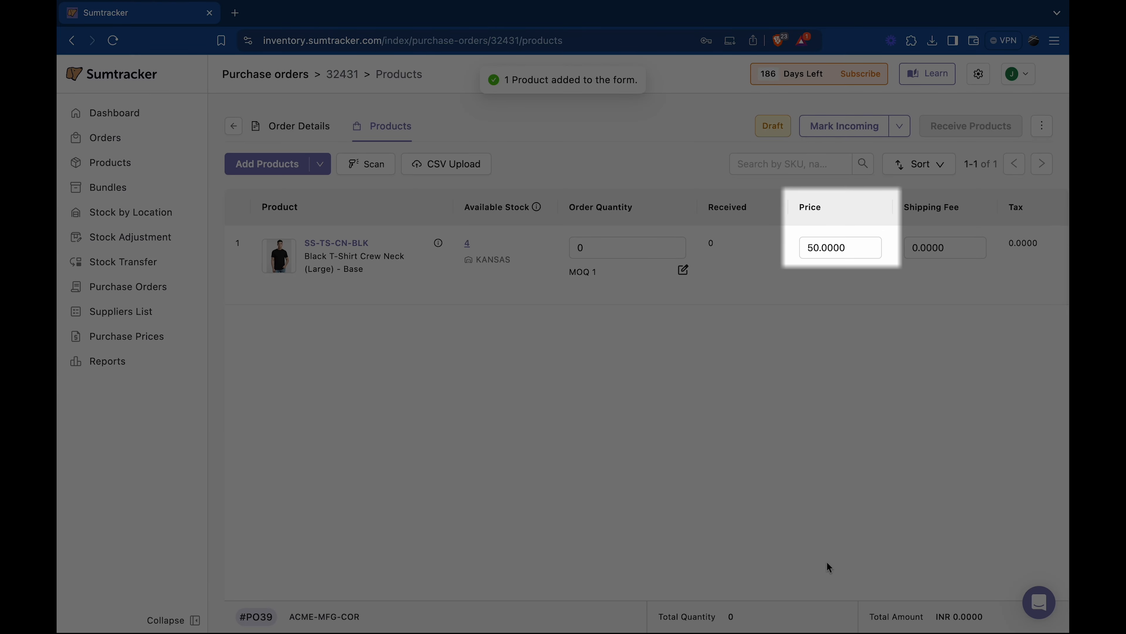
Set the order quantity of SS-TS-CN-BLK to 10.
left_click(723, 318)
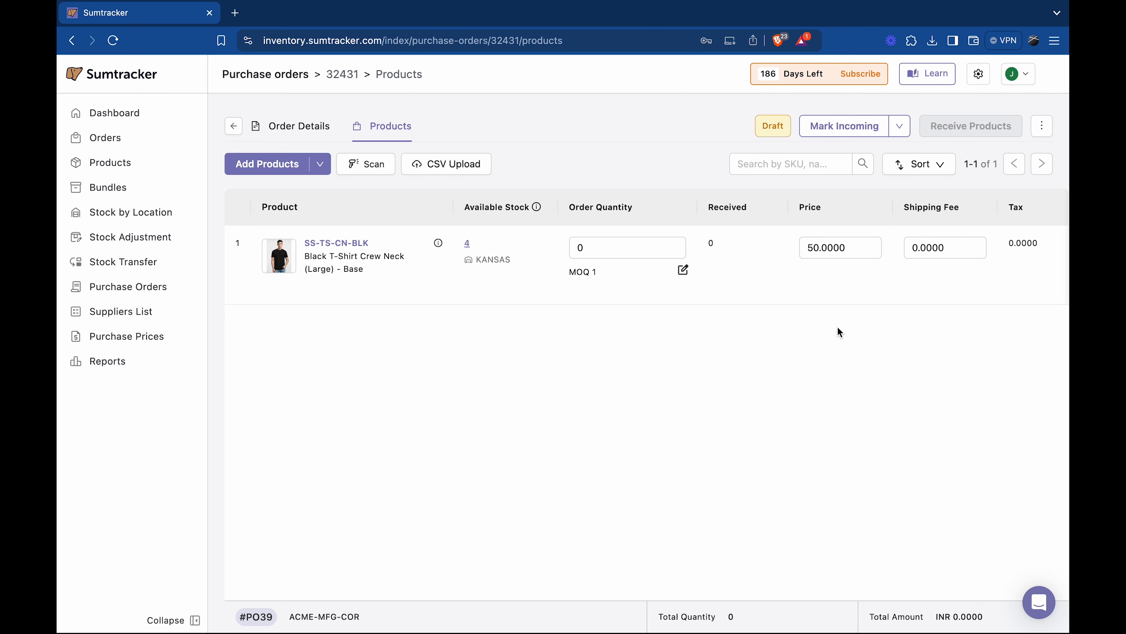
left_click(601, 249)
type("10")
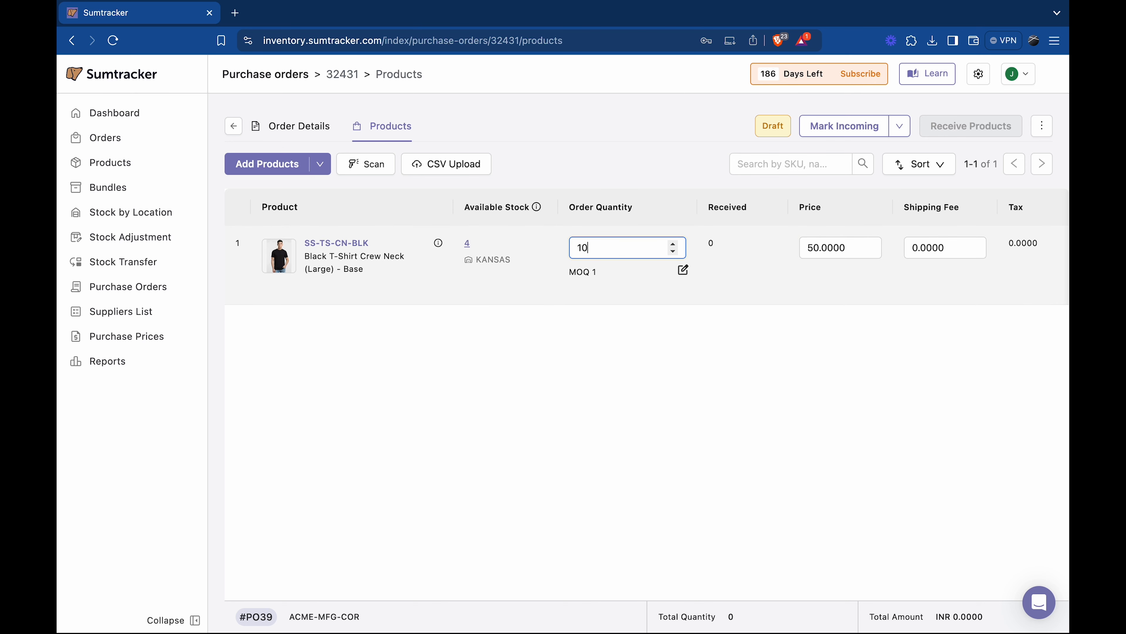
View the form for emailing the purchase order to the supplier, cancel it, and check the order's print and export options.
left_click(1041, 127)
left_click(1009, 176)
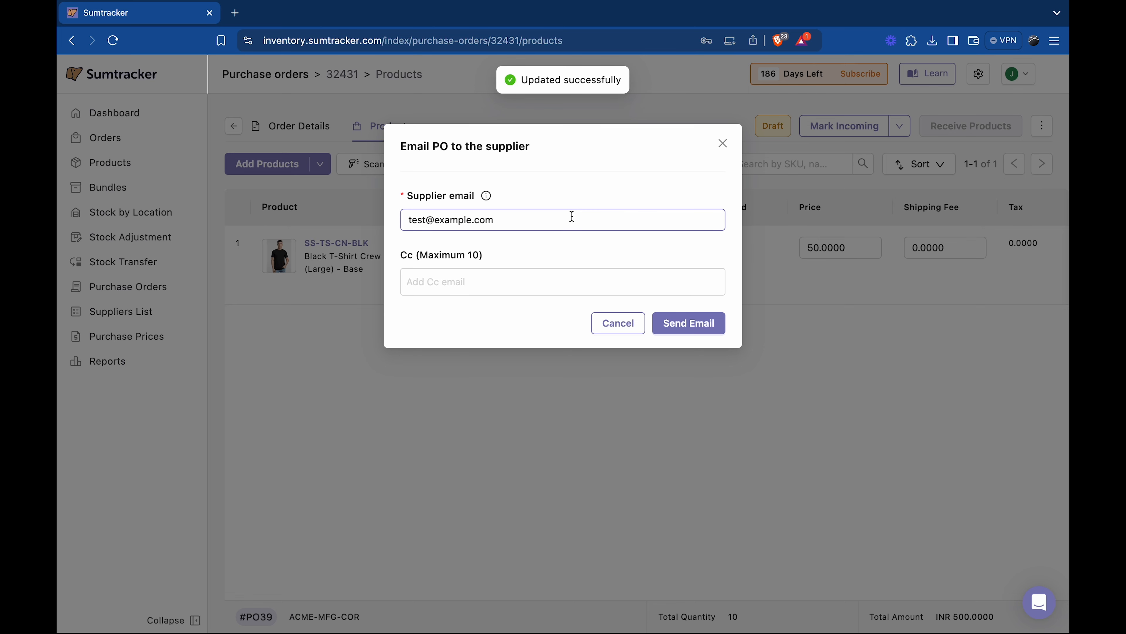
left_click(608, 320)
left_click(1043, 128)
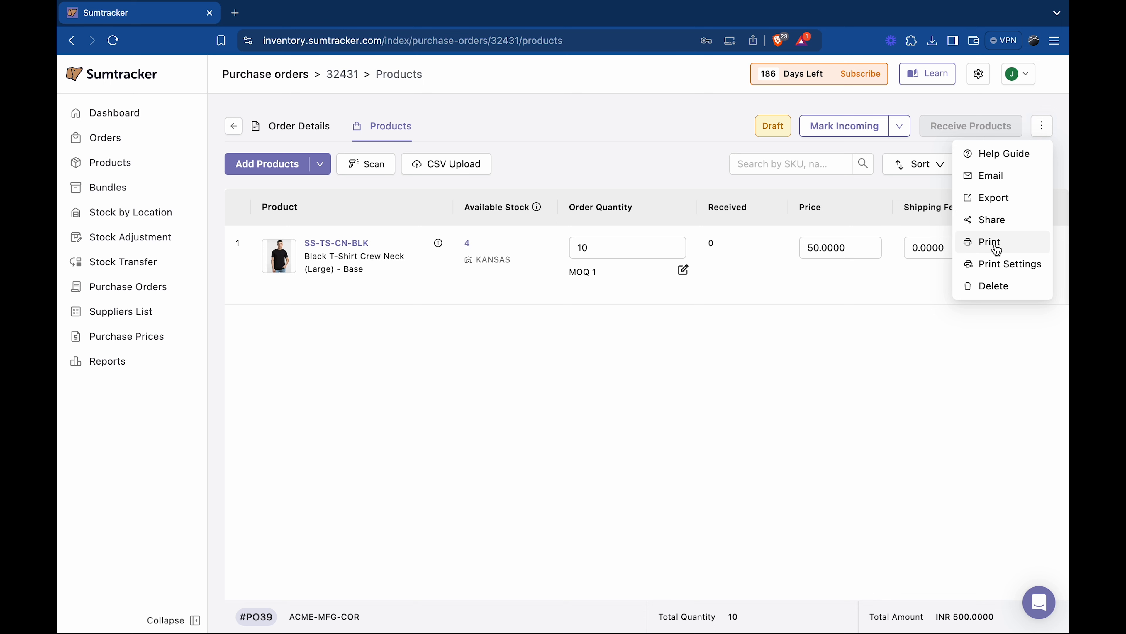
left_click(832, 319)
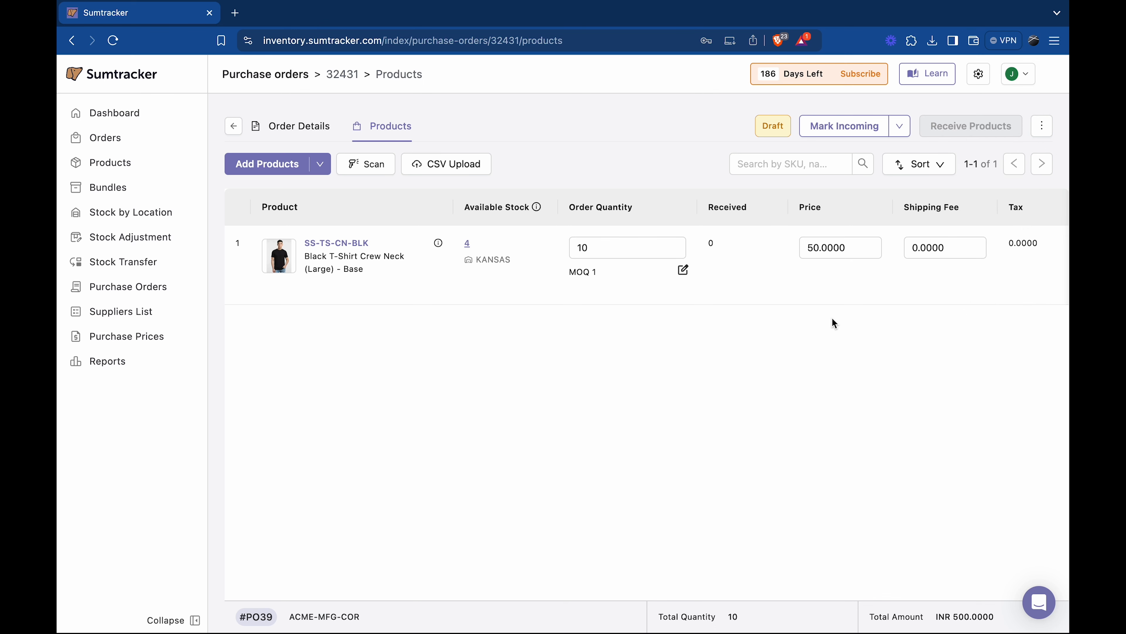
Mark the purchase order as incoming and check the in-stock and incoming quantities of SS-TS-CN-BLK by warehouse.
left_click(842, 126)
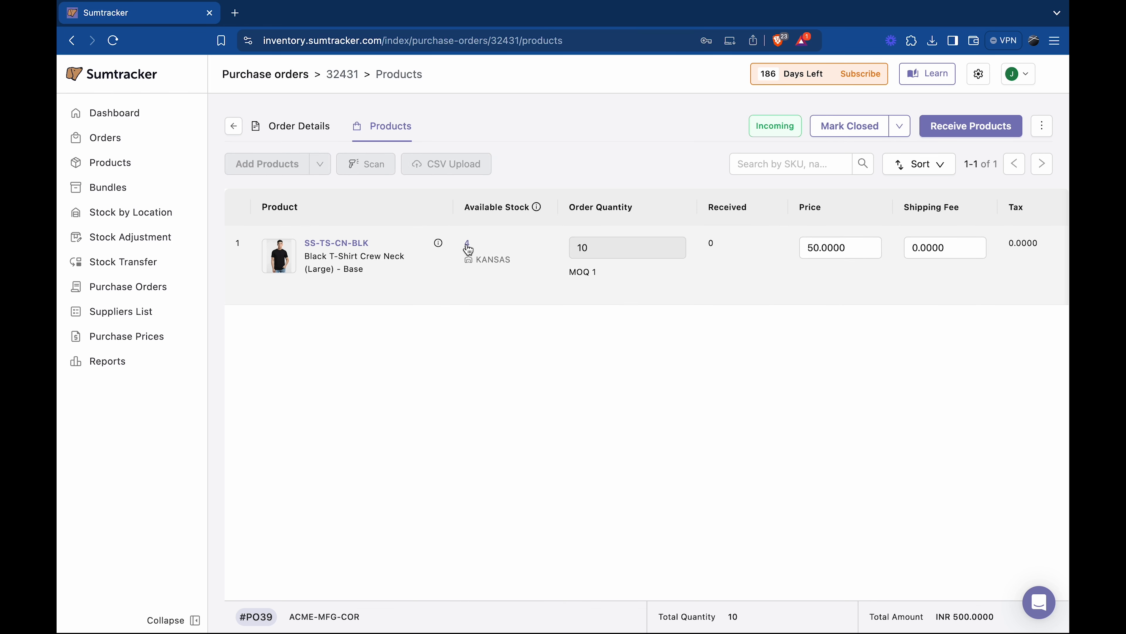
left_click(467, 244)
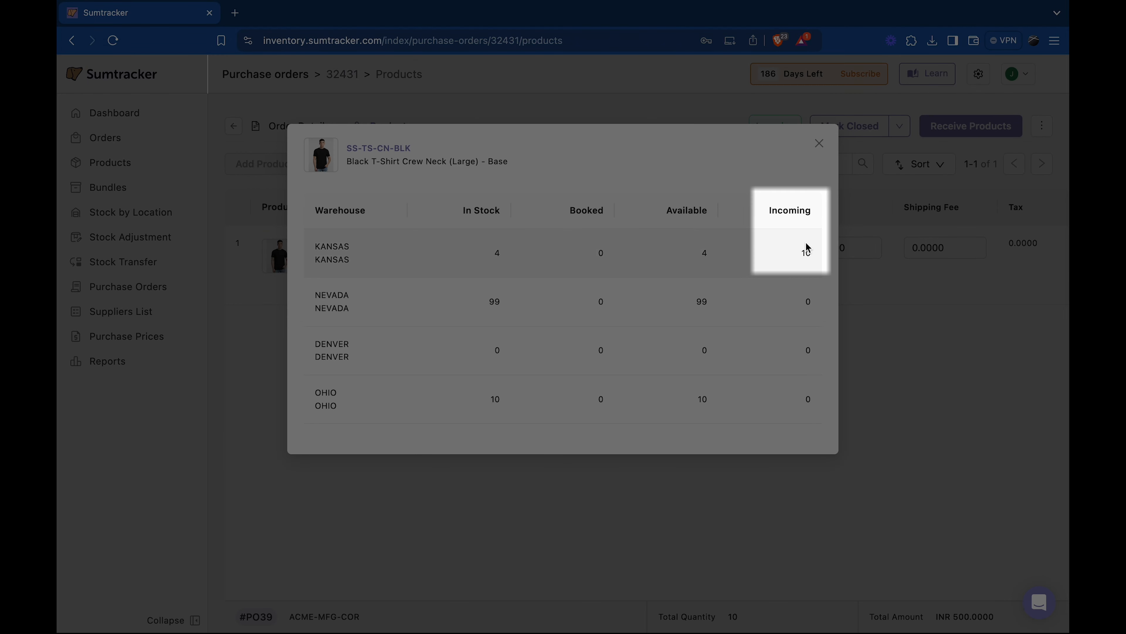
double_click(799, 252)
left_click(494, 256)
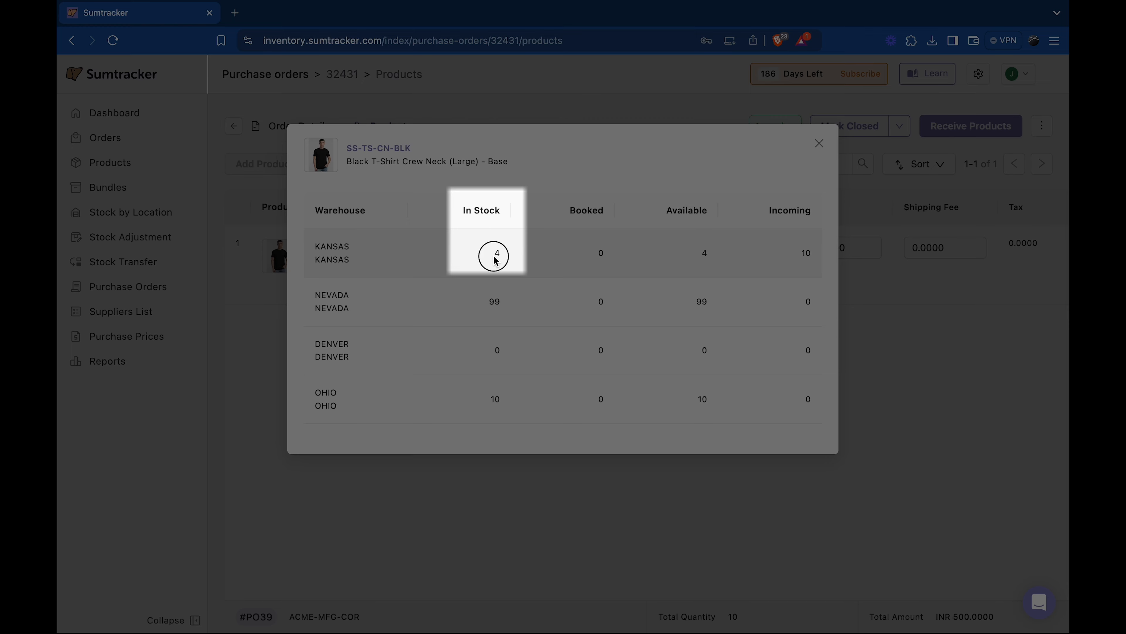
double_click(497, 256)
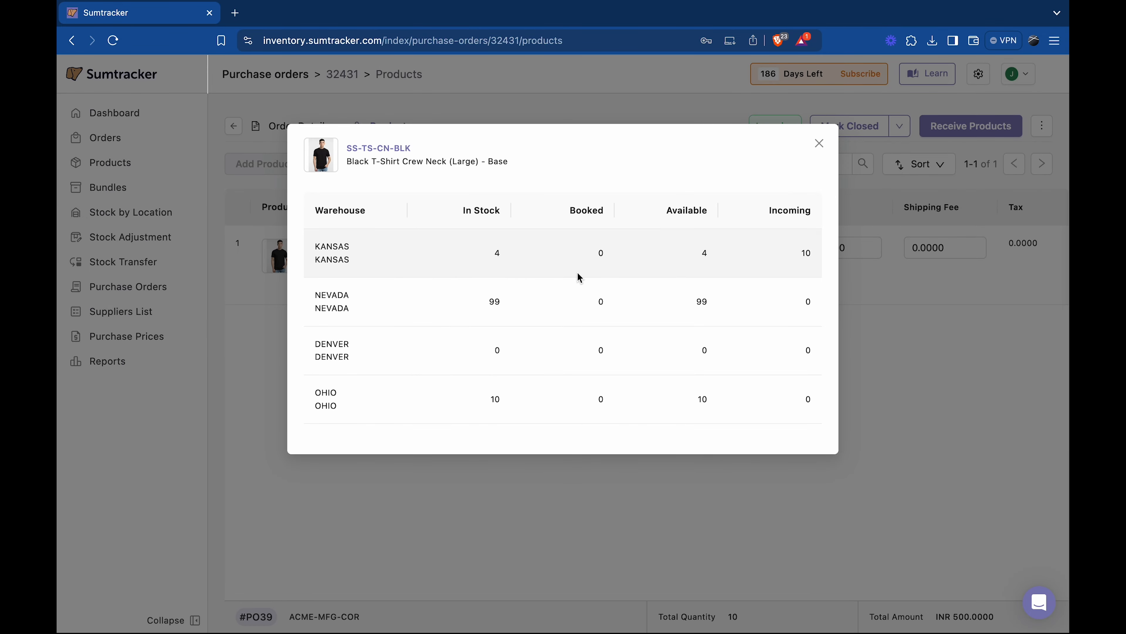
left_click(819, 143)
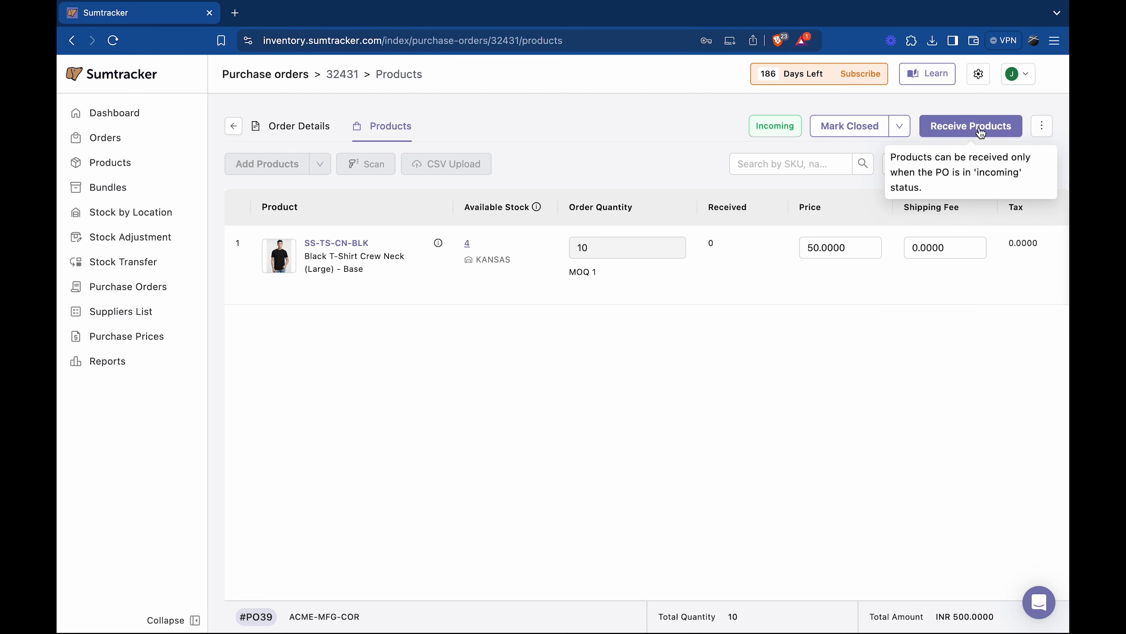
Create a receive note for partially receiving the purchase order and add SS-TS-CN-BLK to it.
left_click(972, 129)
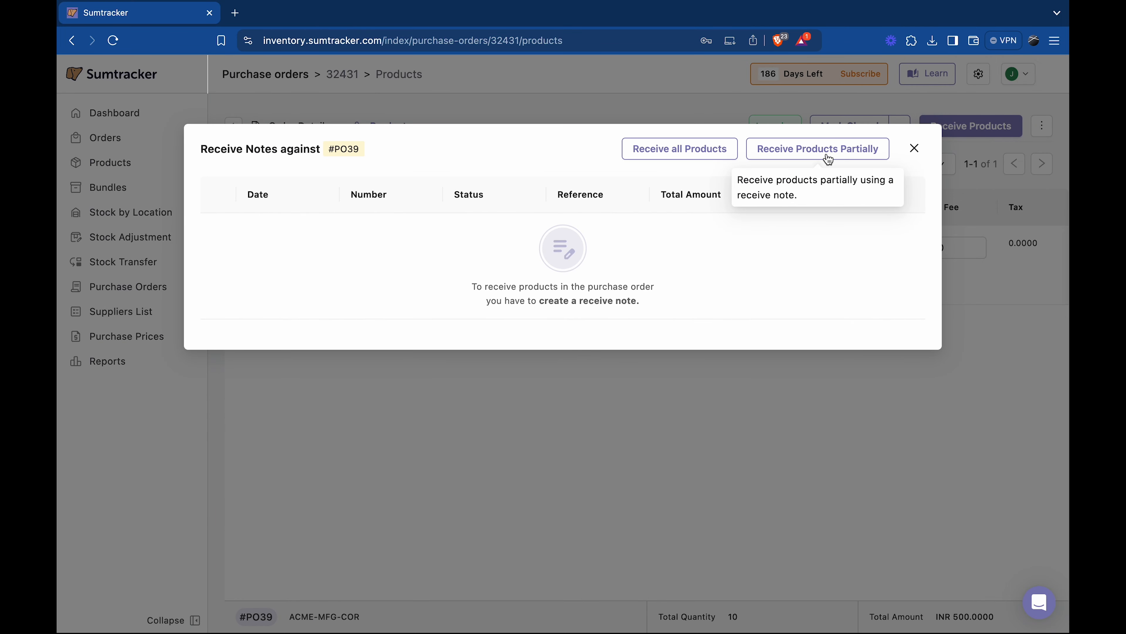
left_click(828, 159)
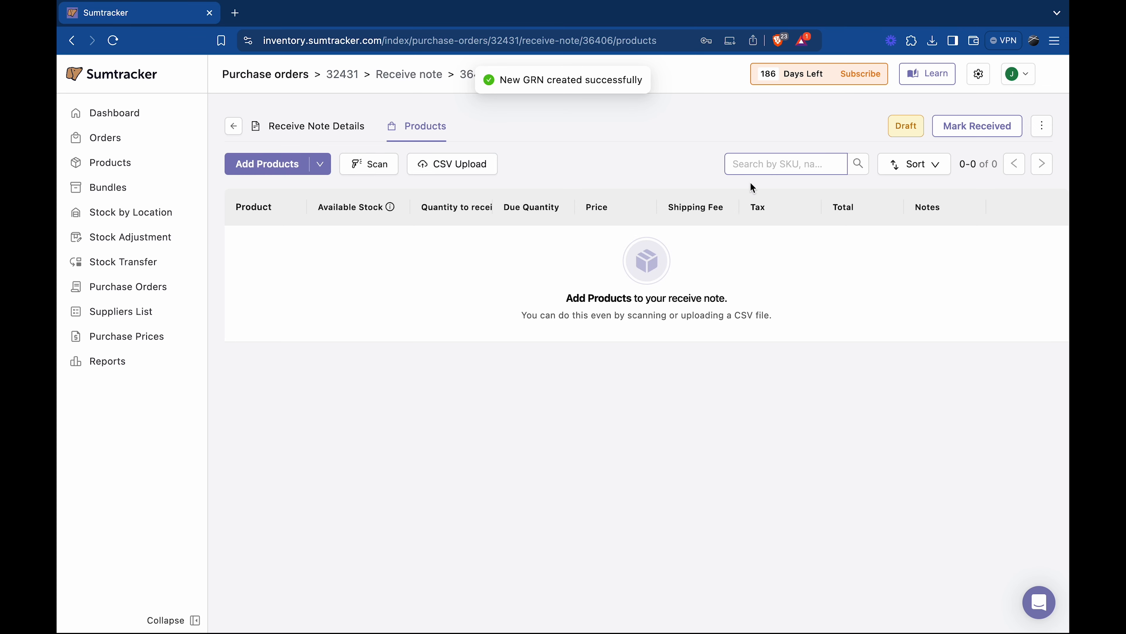
left_click(270, 163)
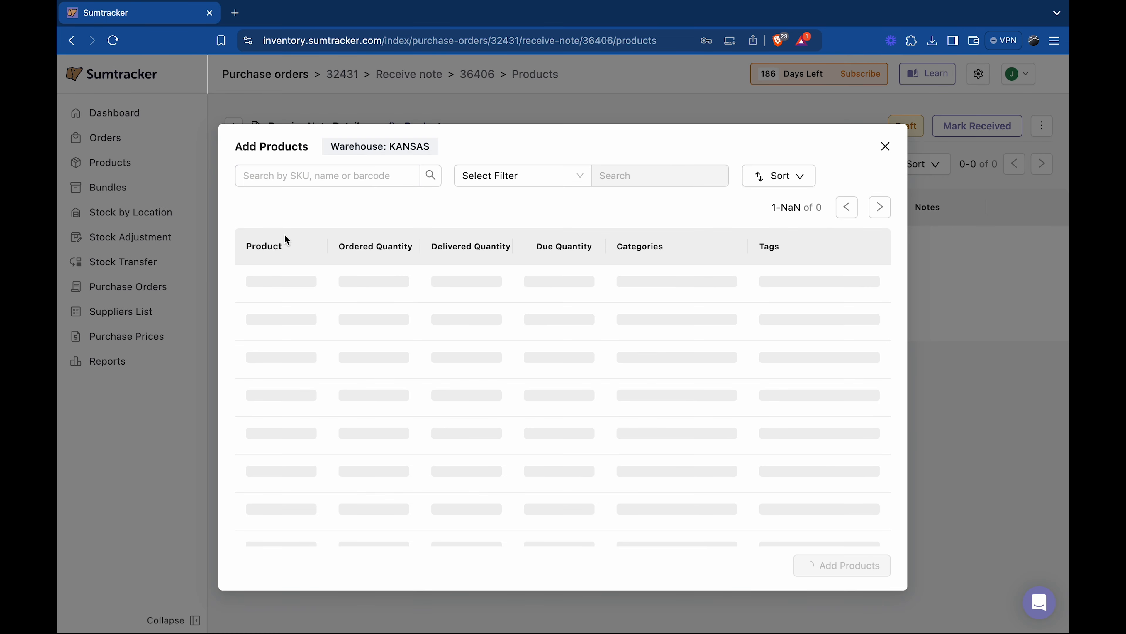
left_click(247, 301)
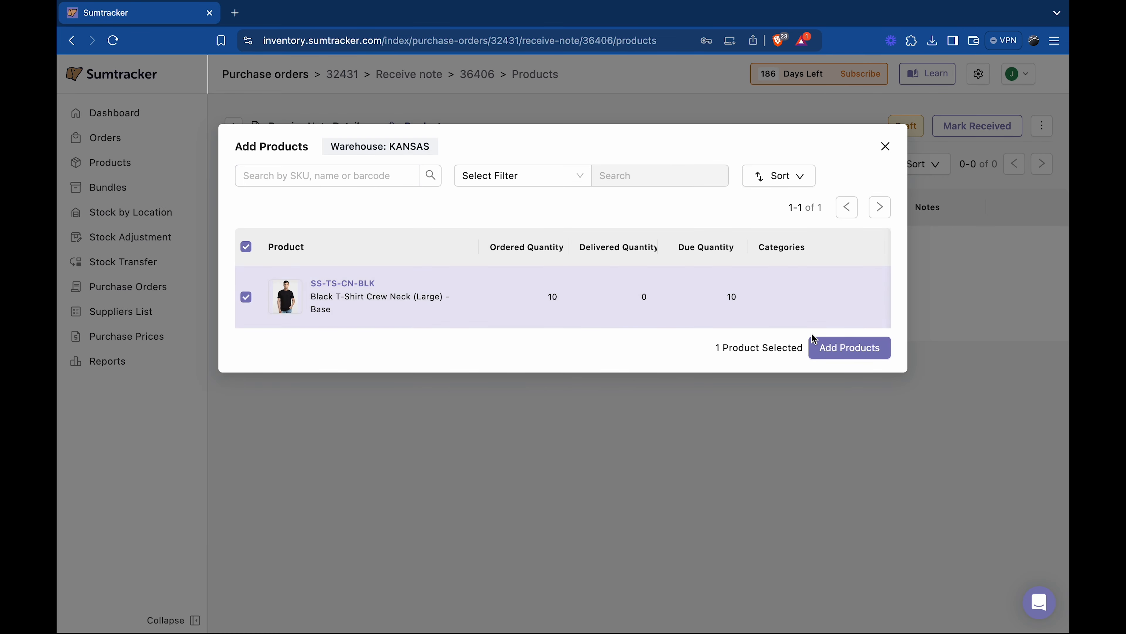
left_click(849, 349)
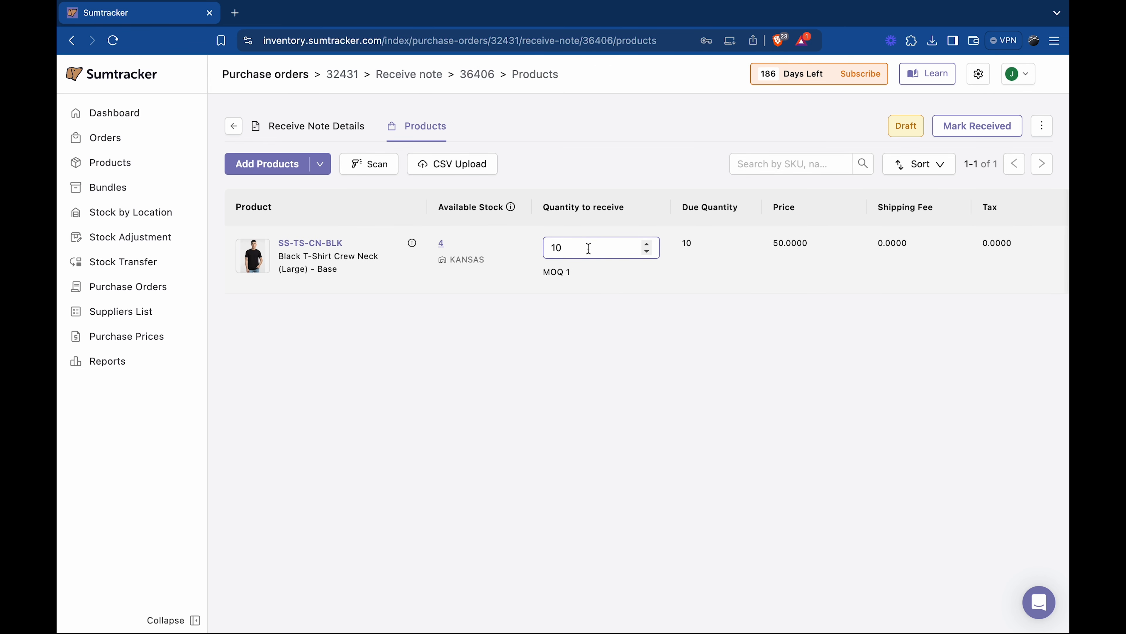
Set the quantity to receive for SS-TS-CN-BLK to 5 and mark the receive note as received.
double_click(589, 248)
type("5")
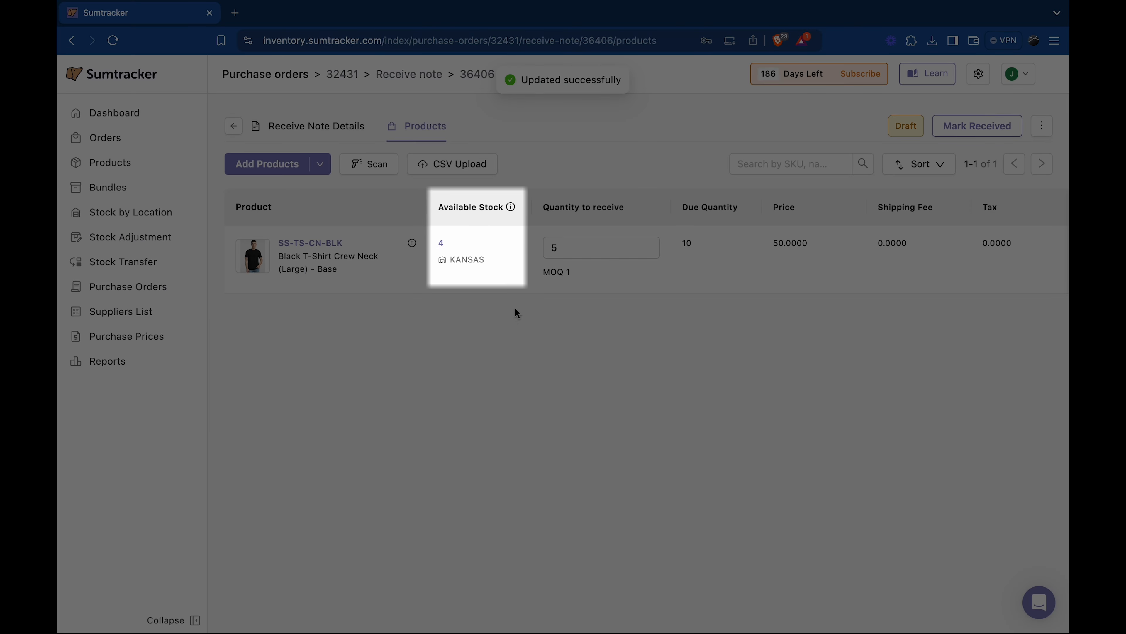
left_click(441, 243)
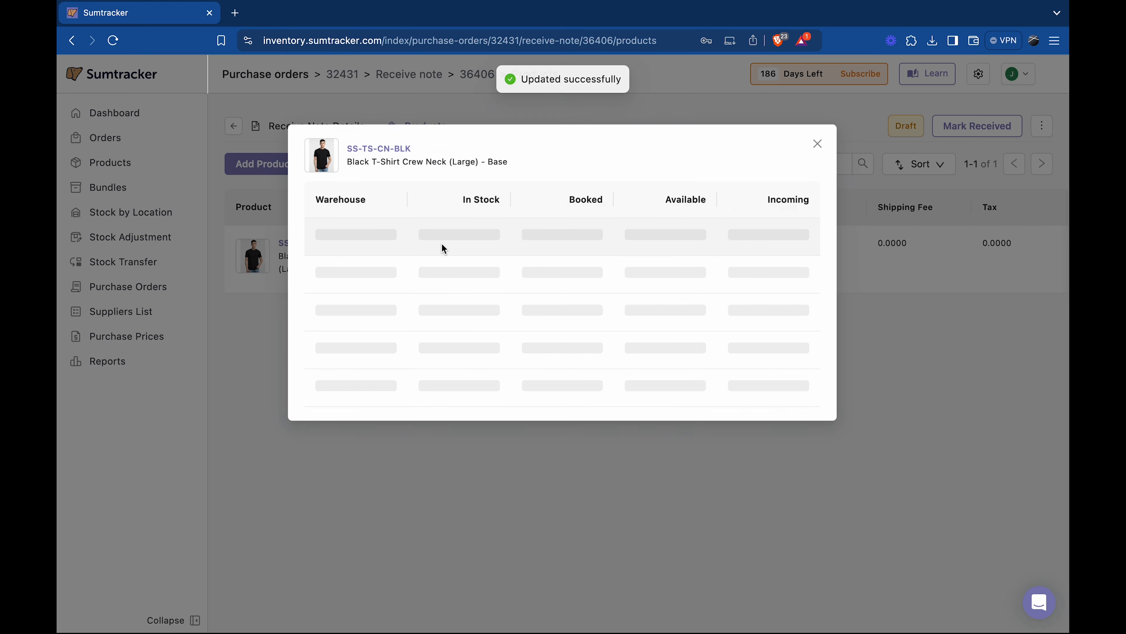
left_click(927, 339)
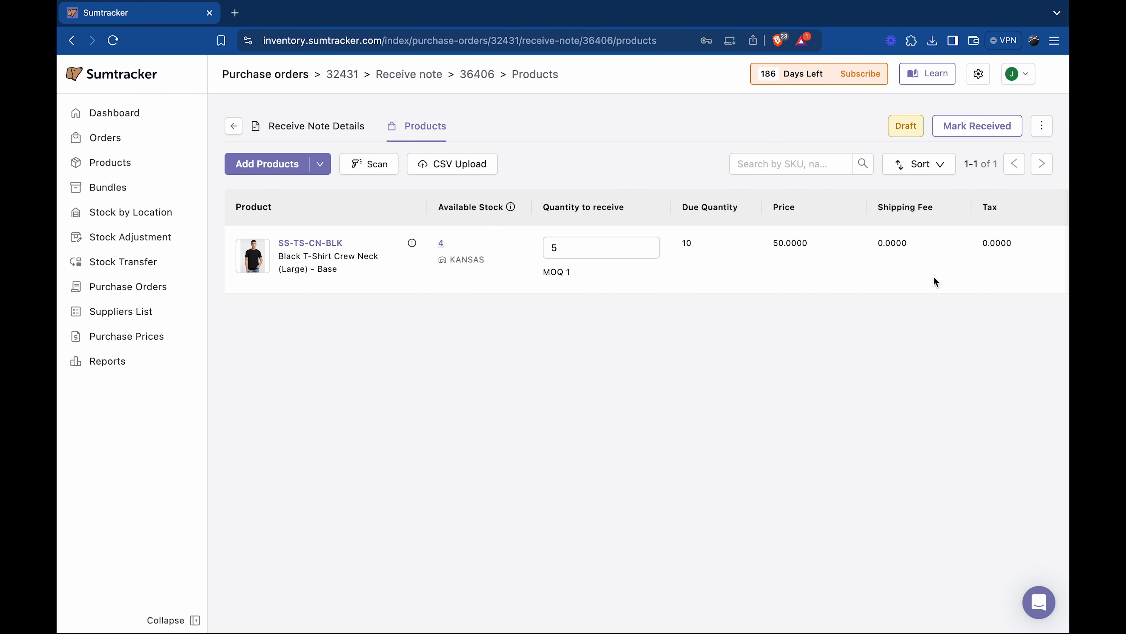
left_click(979, 129)
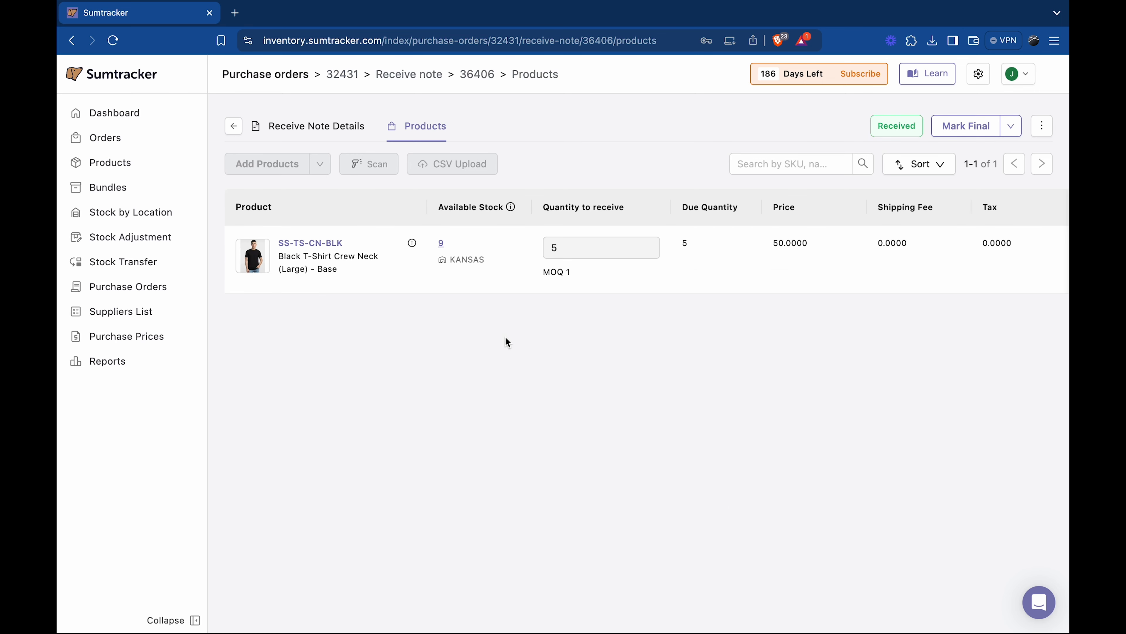
Check the warehouse stock levels of SS-TS-CN-BLK and the received progress in the purchase orders list.
left_click(441, 244)
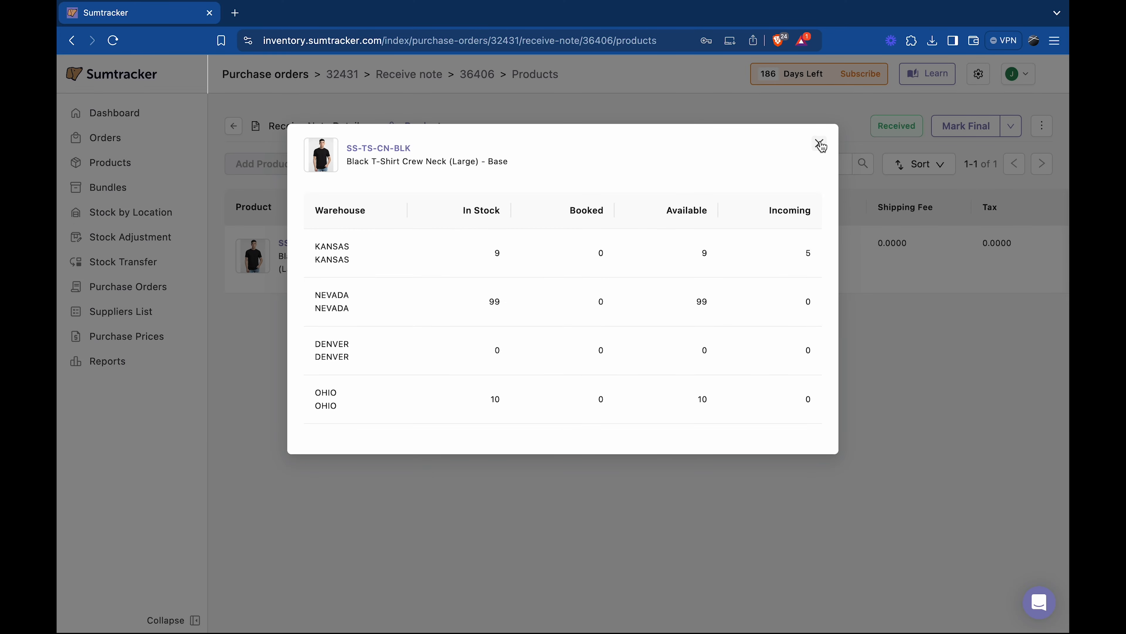
left_click(819, 143)
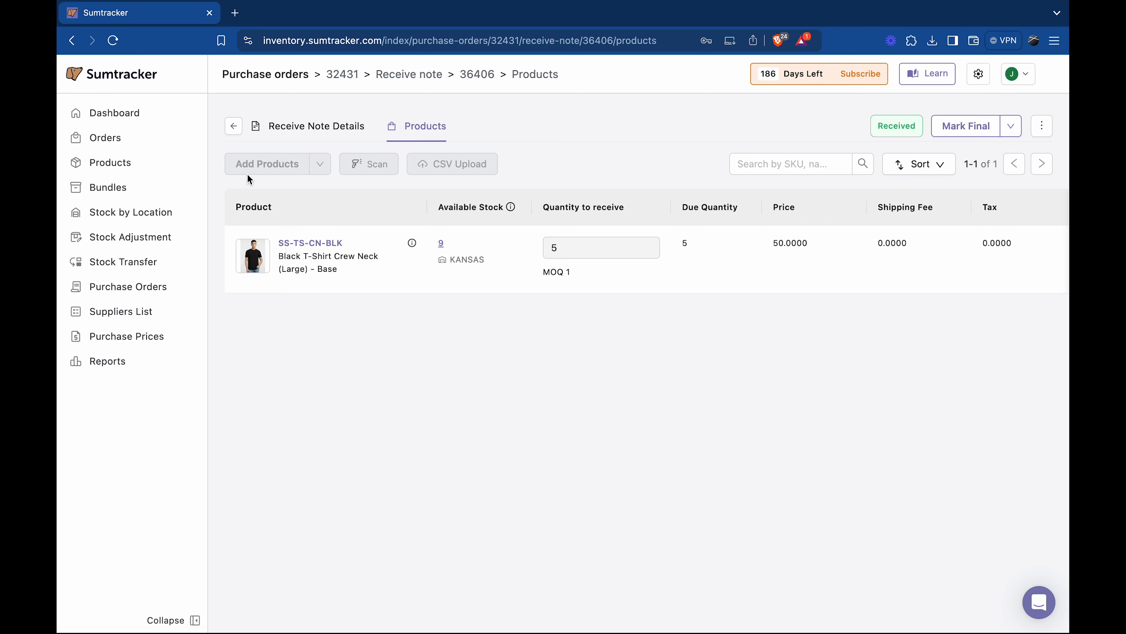
left_click(147, 296)
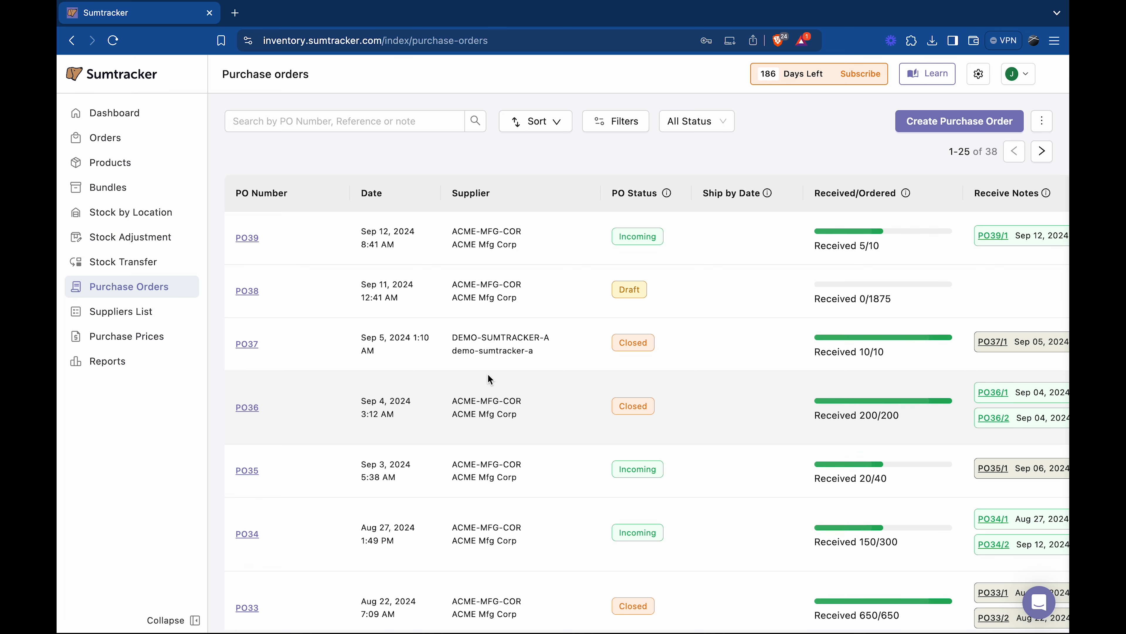
Review the Sales by Product report and the Total Sales and COGS report.
left_click(161, 367)
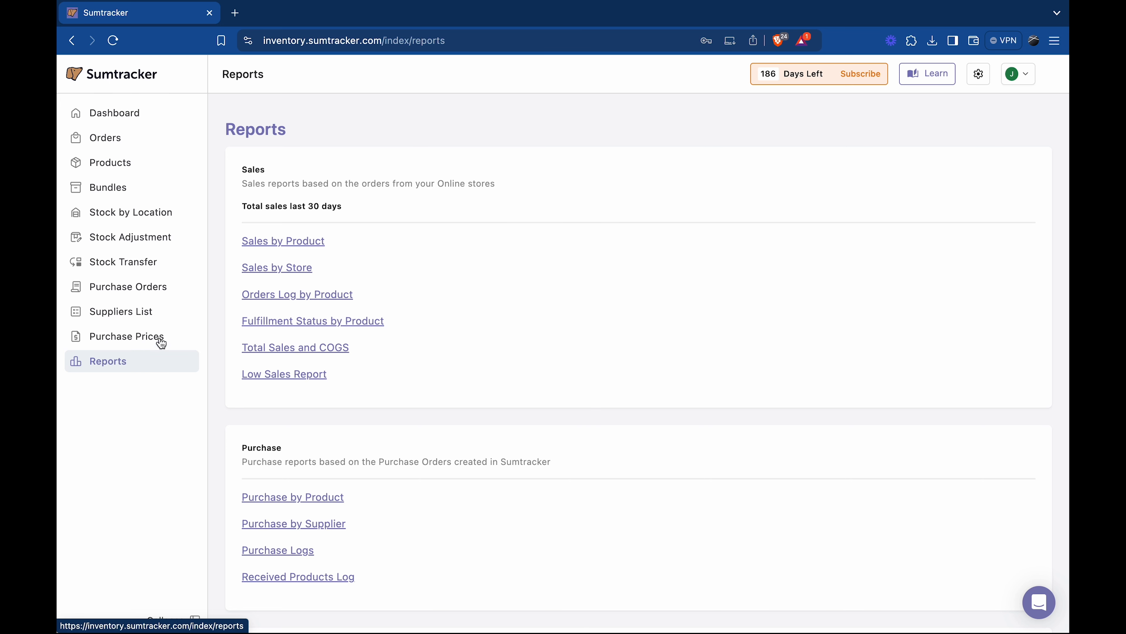
left_click(268, 240)
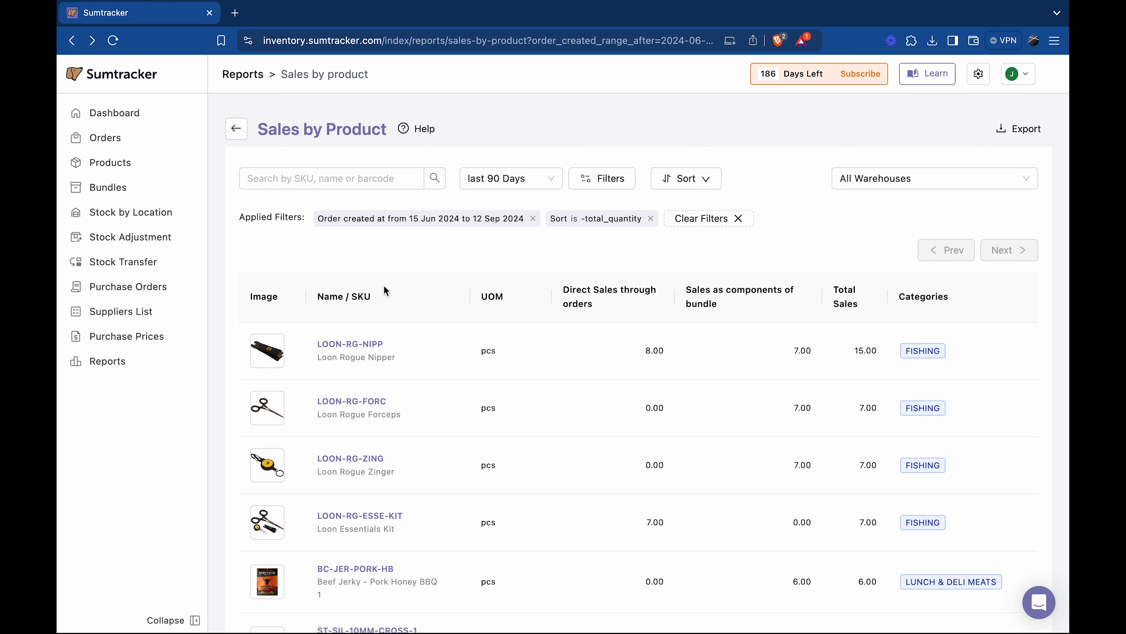
left_click(131, 361)
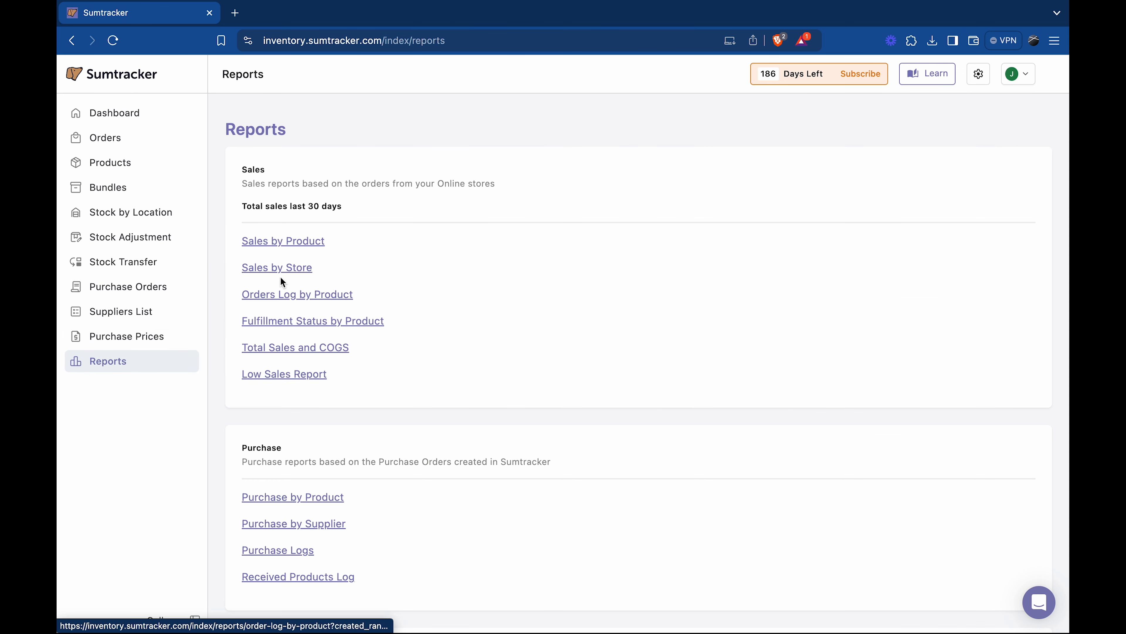
left_click(294, 347)
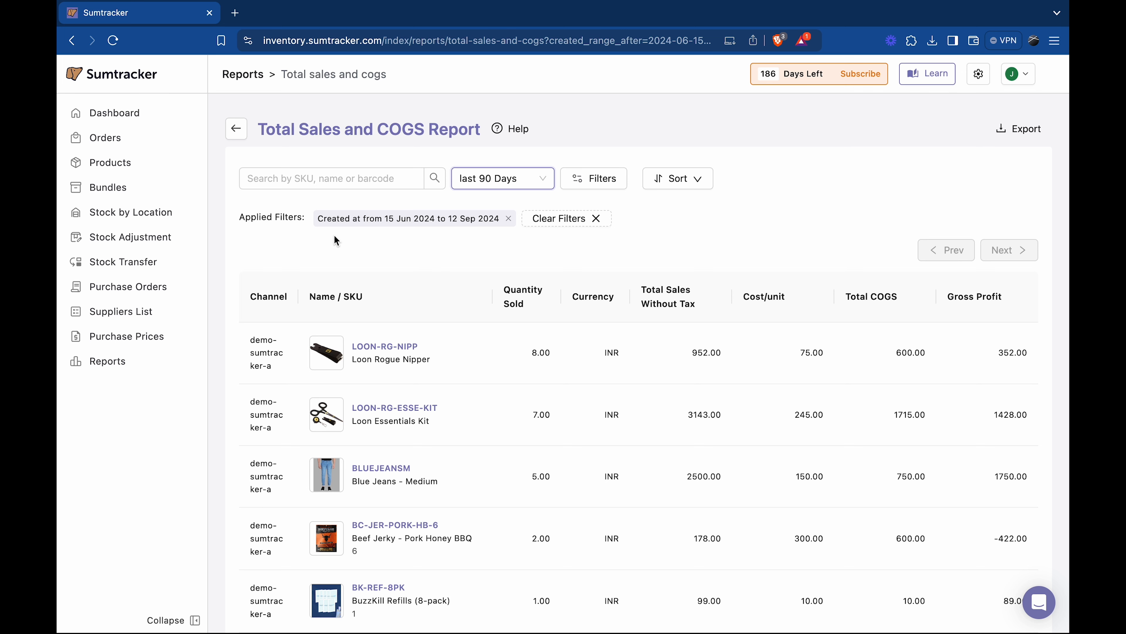
left_click(236, 128)
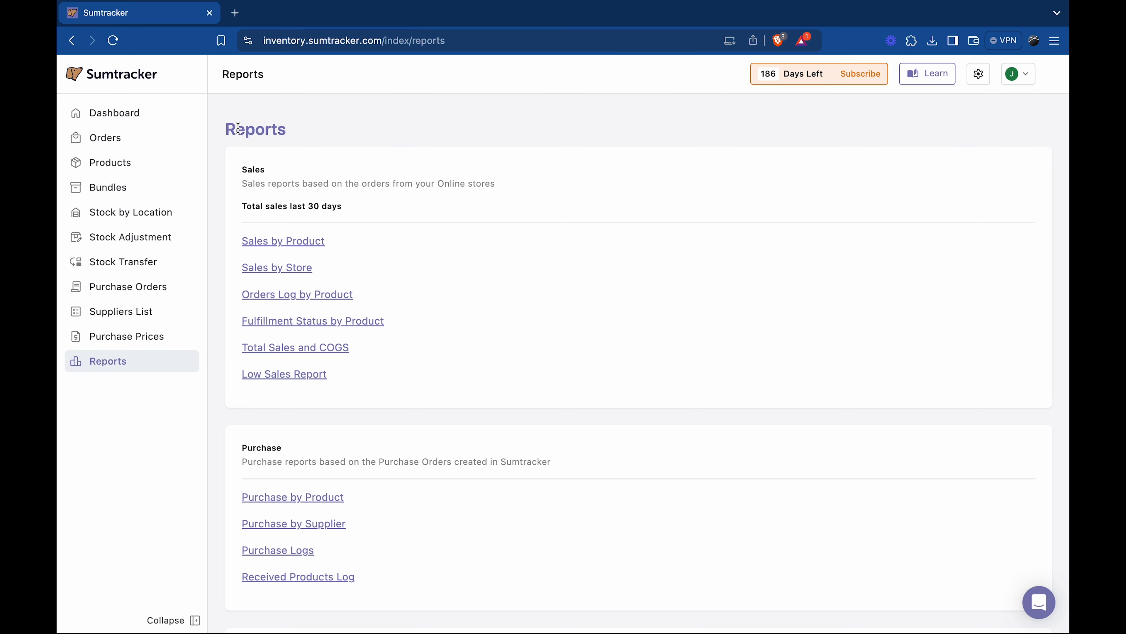
View the Historical Inventory report for all warehouses as of 5 June 2024 at 05:00:00.
scroll(478, 327, "down", 10)
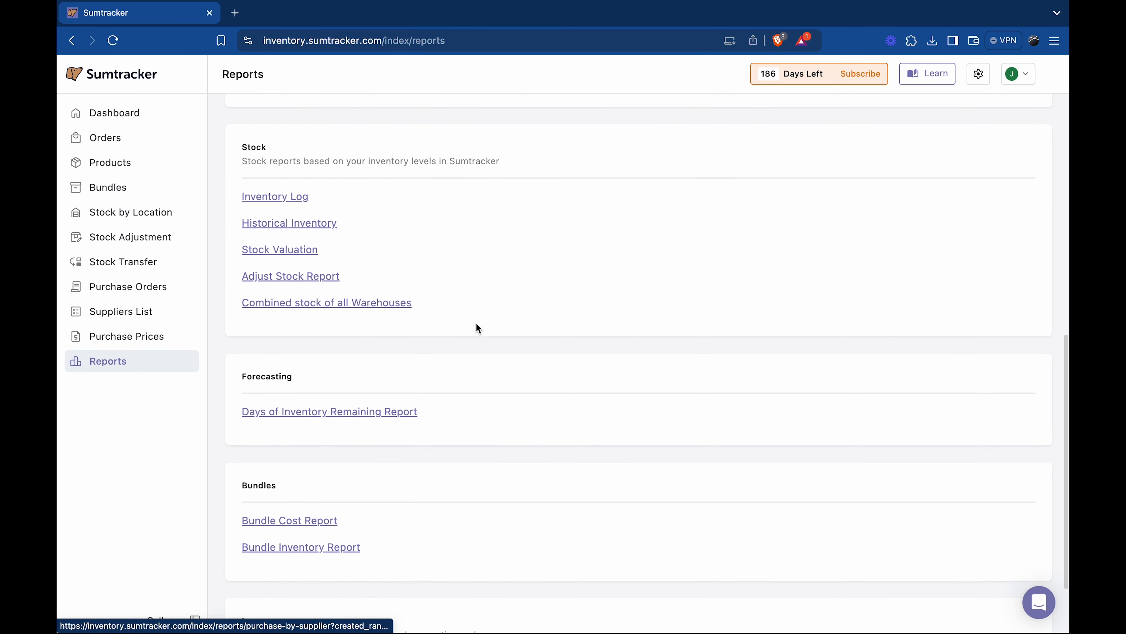
left_click(327, 222)
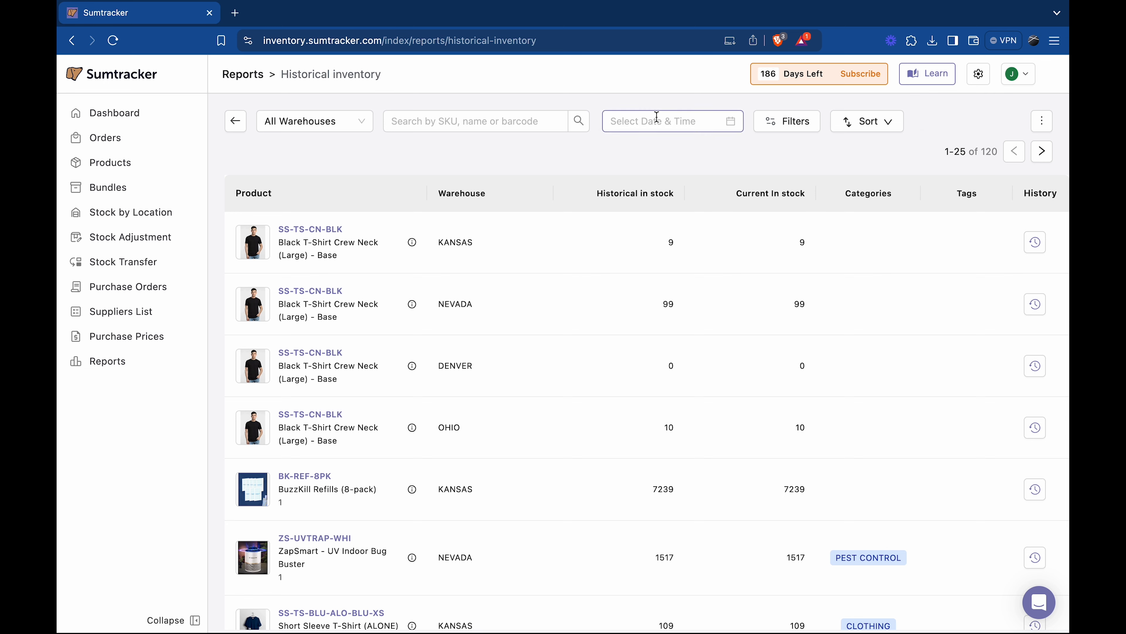
left_click(657, 116)
left_click(630, 151)
left_click(629, 151)
left_click(629, 151)
left_click(701, 232)
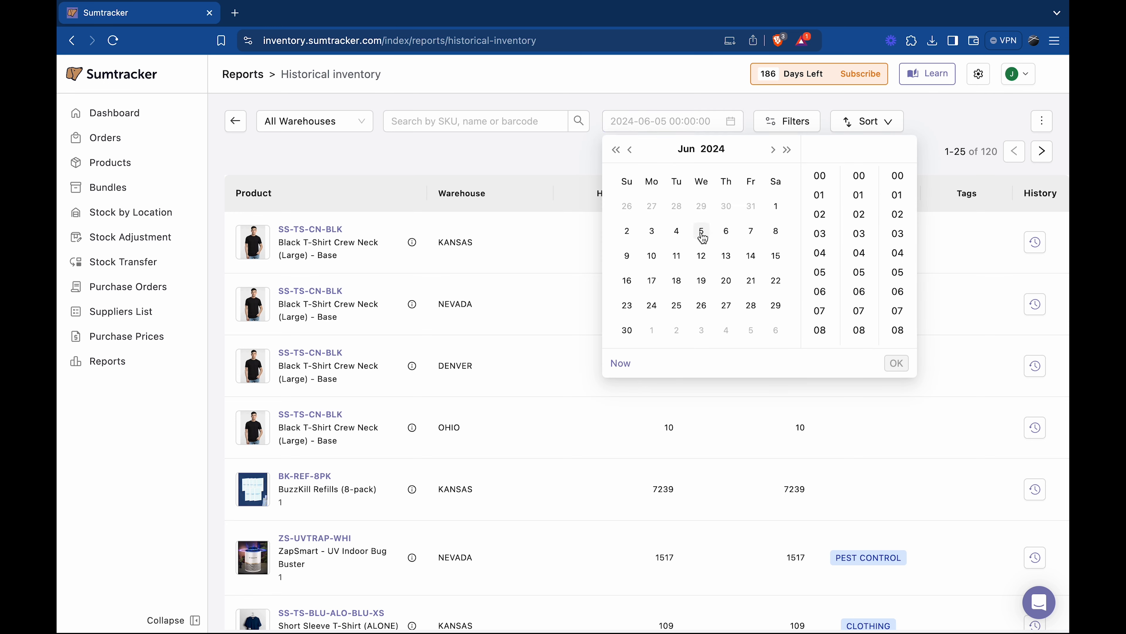
left_click(702, 231)
left_click(820, 271)
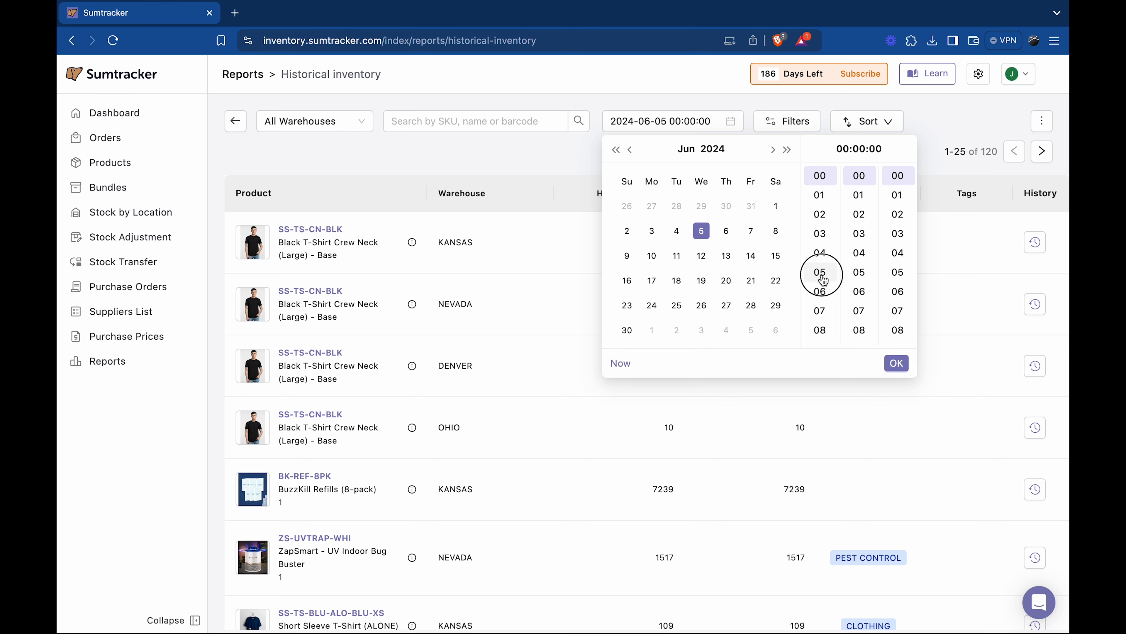
left_click(900, 364)
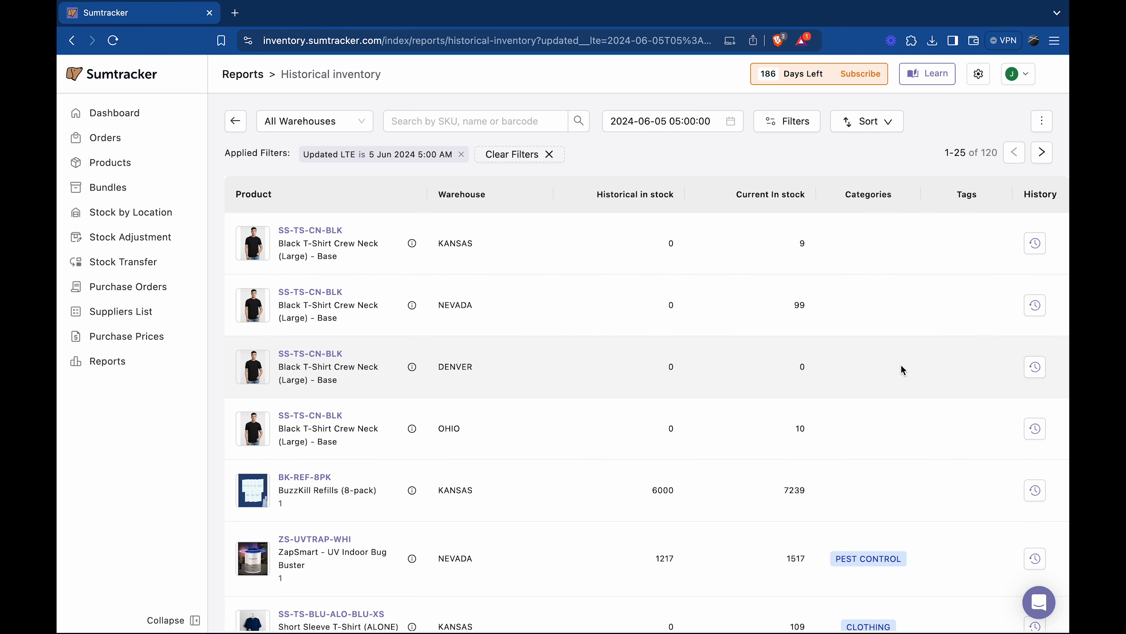
scroll(810, 406, "down", 5)
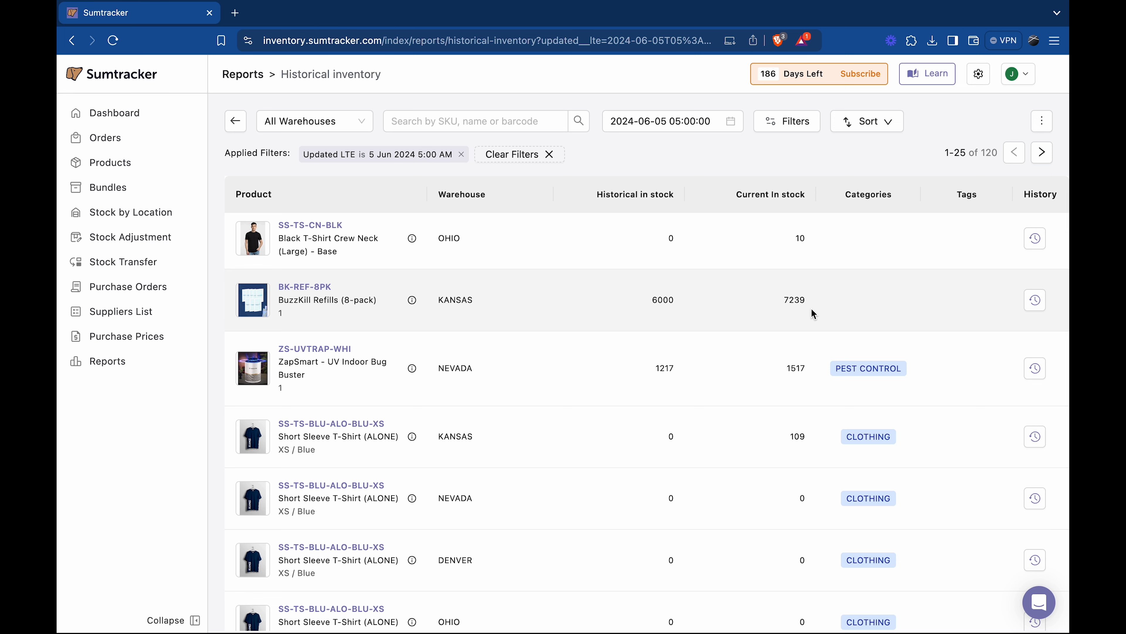
left_click(236, 121)
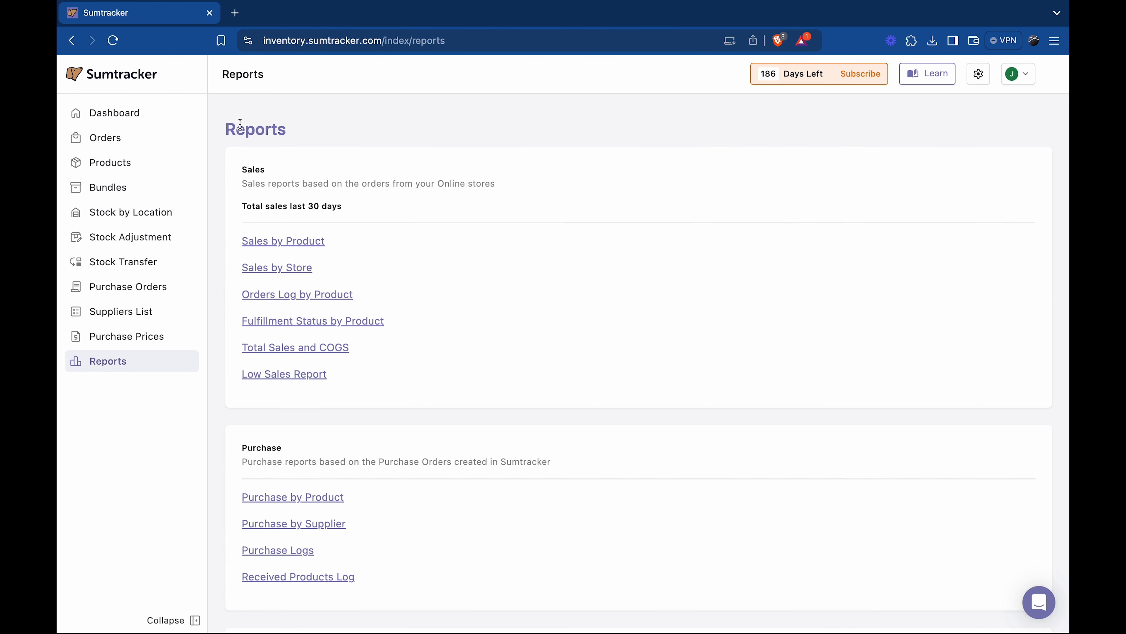
Examine all columns of the Days of Inventory Remaining report for the KANSAS warehouse, and return to the list of reports.
scroll(478, 251, "down", 3)
scroll(478, 251, "down", 9)
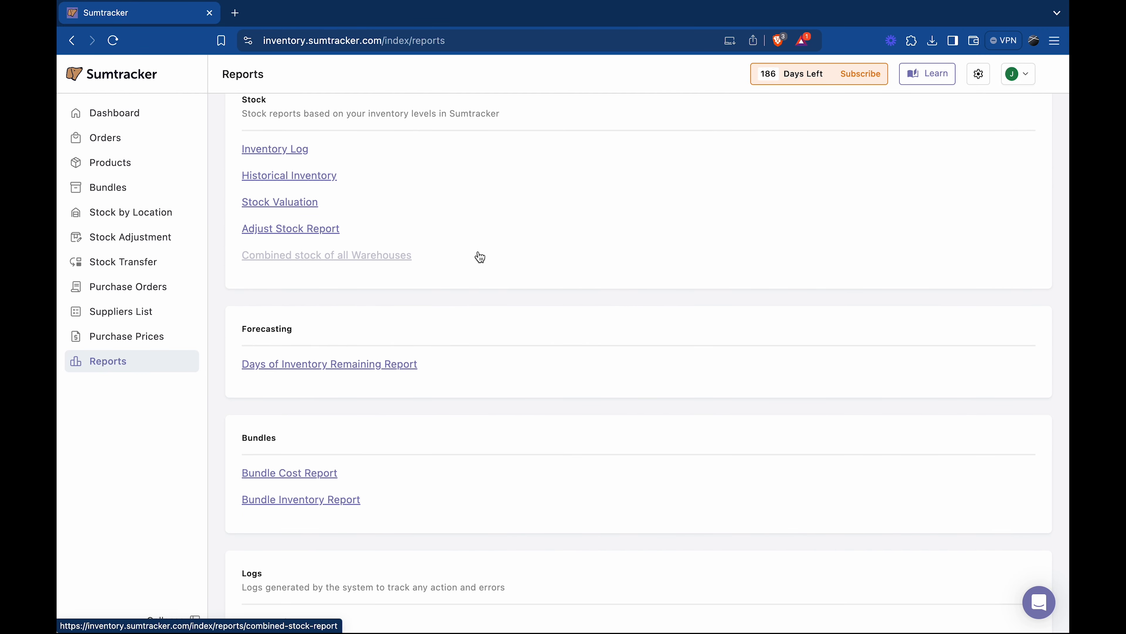
left_click(384, 366)
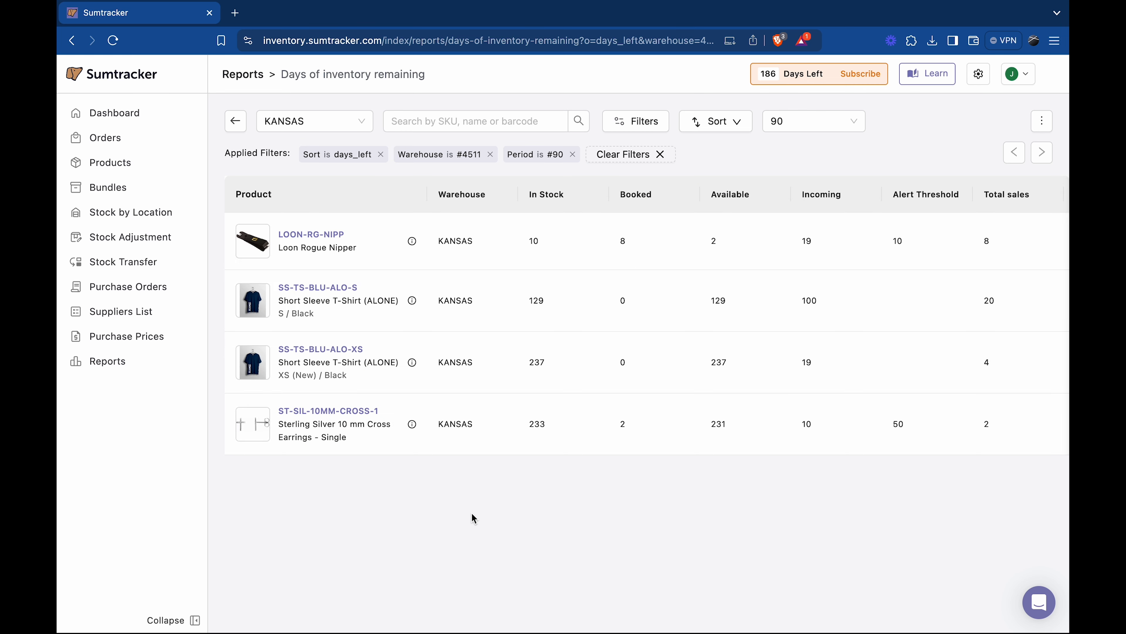
scroll(820, 320, "right", 2)
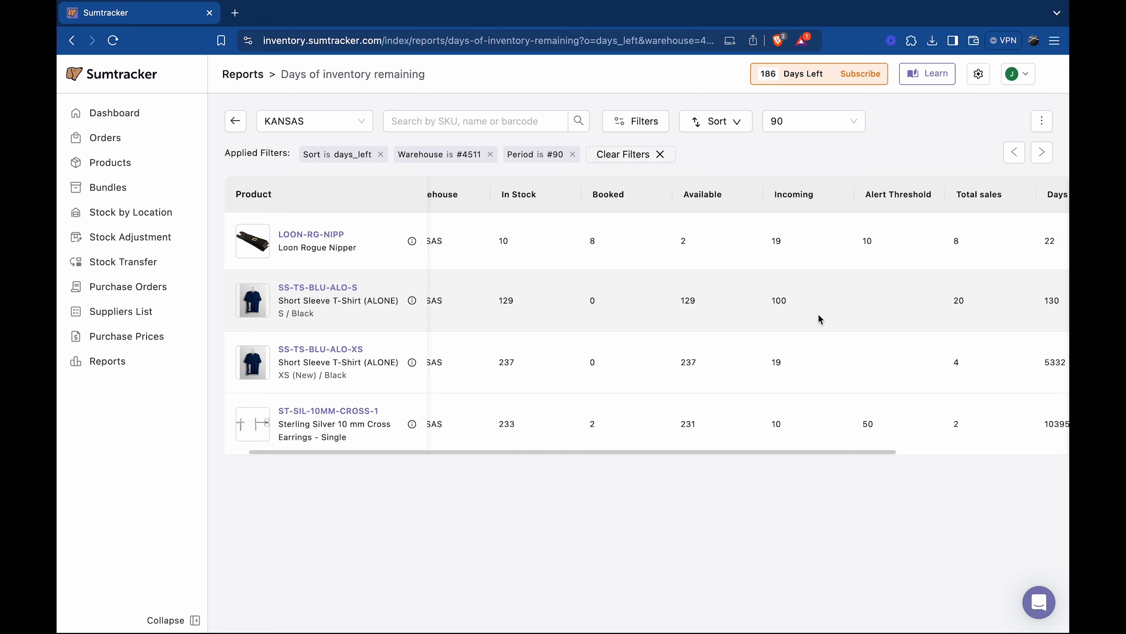
scroll(821, 320, "right", 3)
scroll(820, 319, "right", 10)
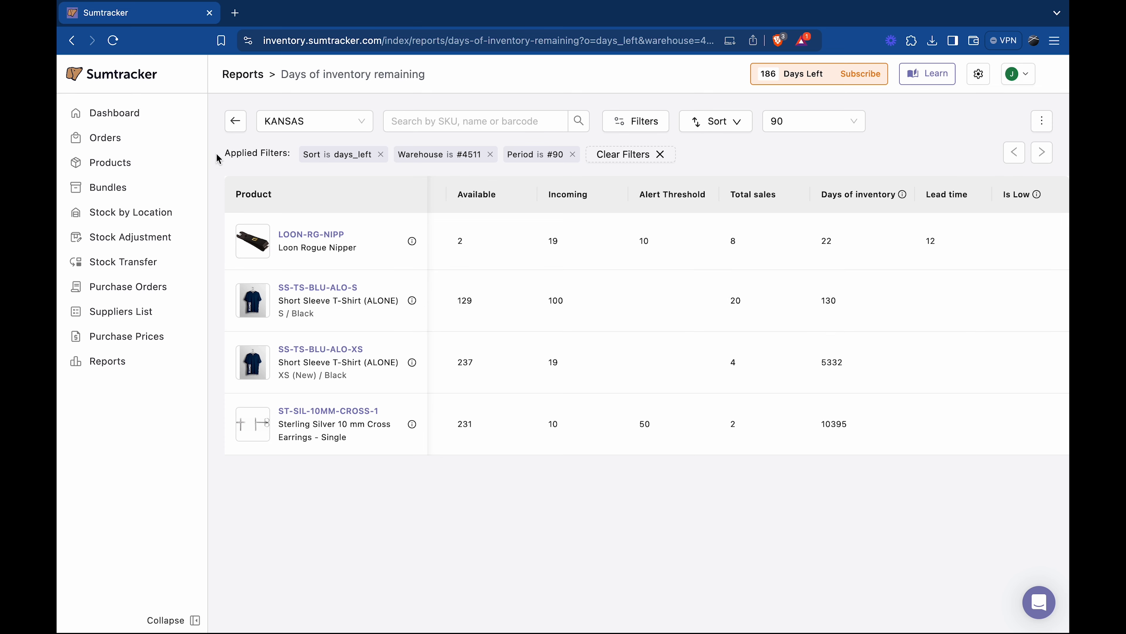
left_click(235, 121)
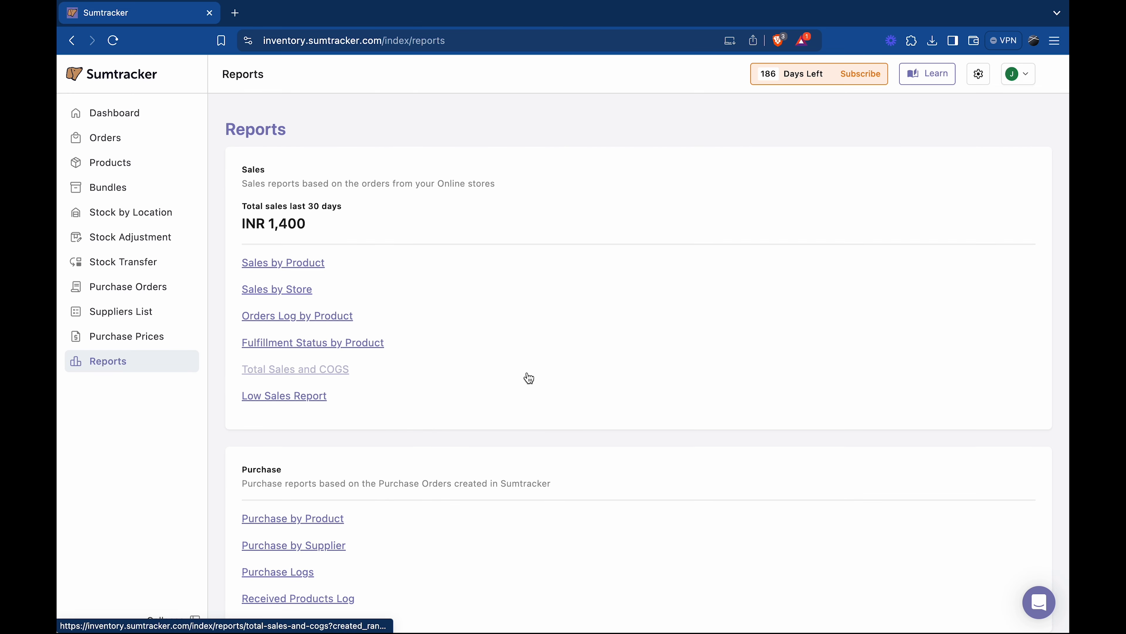
scroll(529, 378, "down", 10)
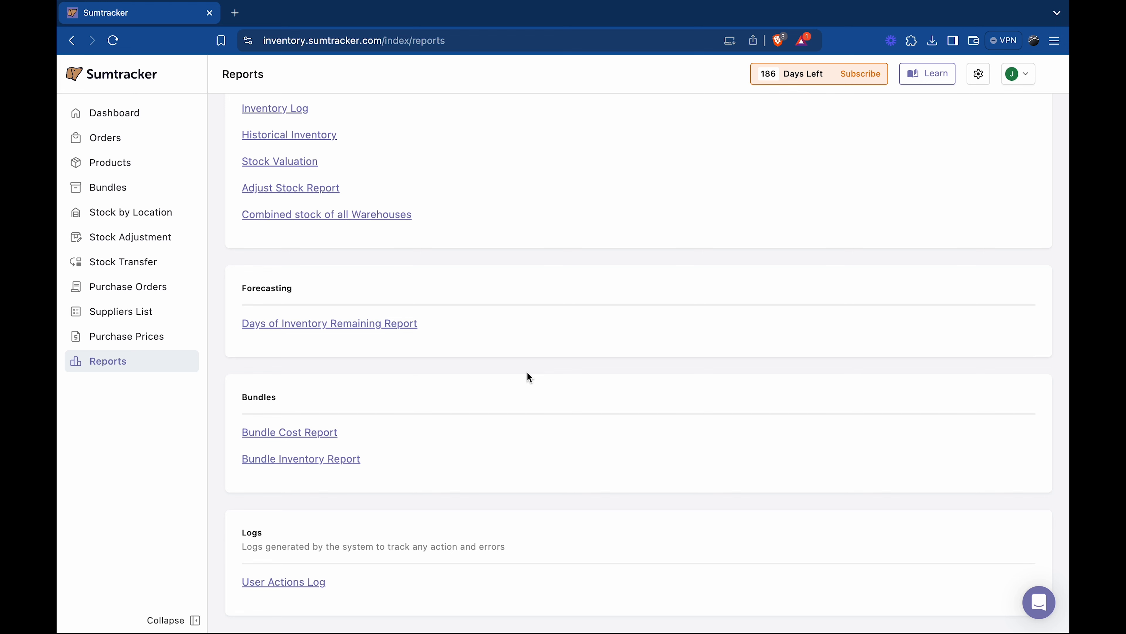
Review the Inventory Log report for all warehouses over the last 30 days and the User Actions Log.
scroll(529, 377, "up", 2)
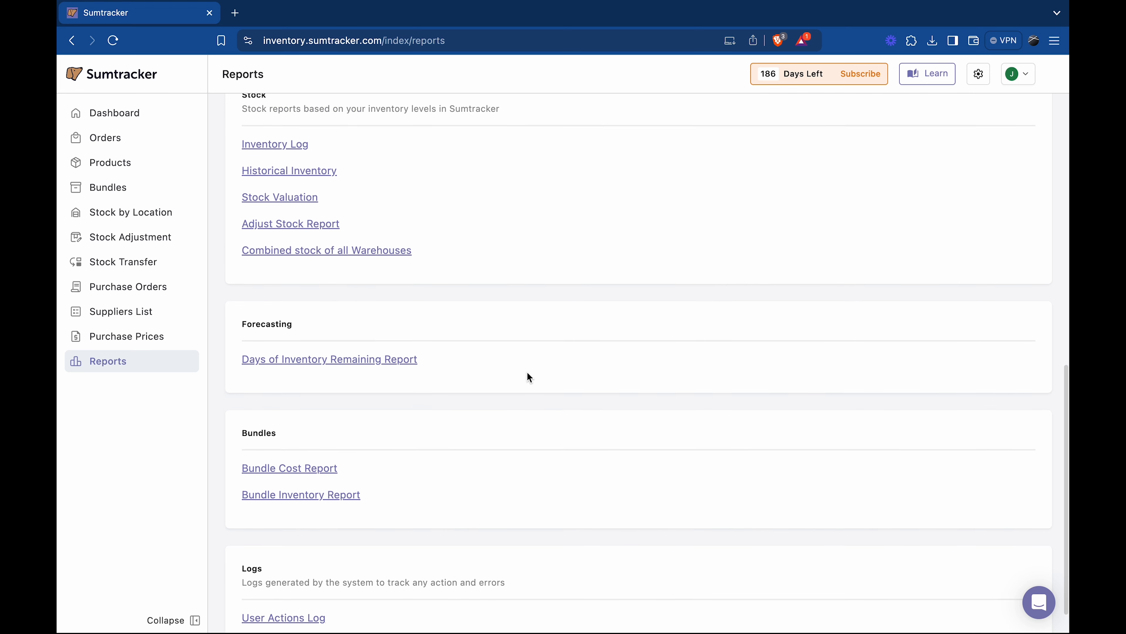
left_click(275, 173)
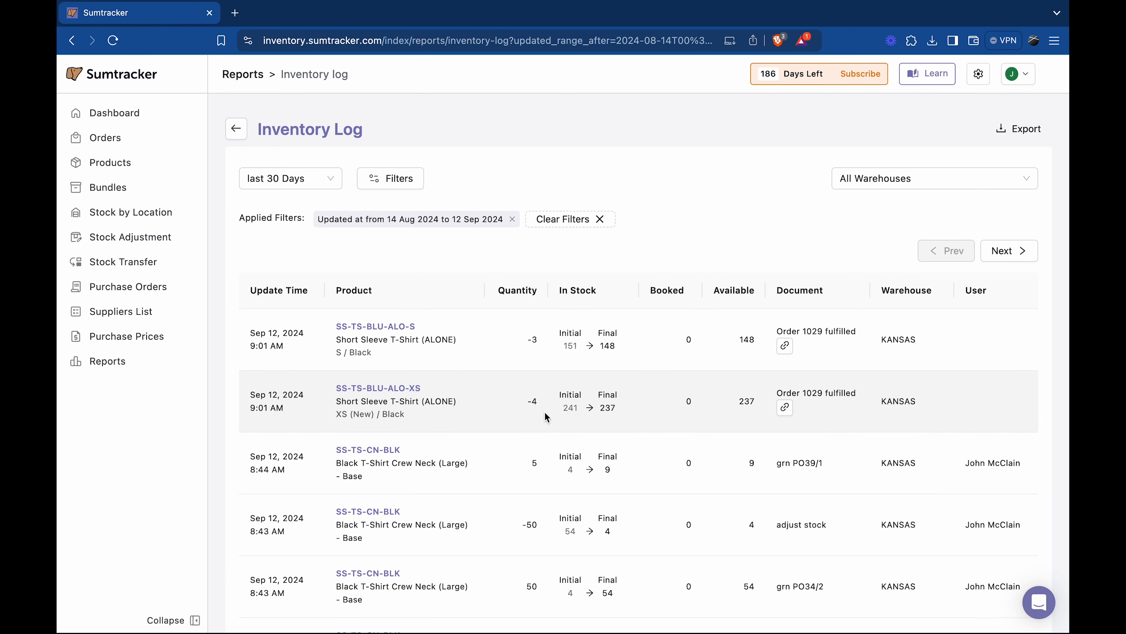
scroll(546, 417, "down", 3)
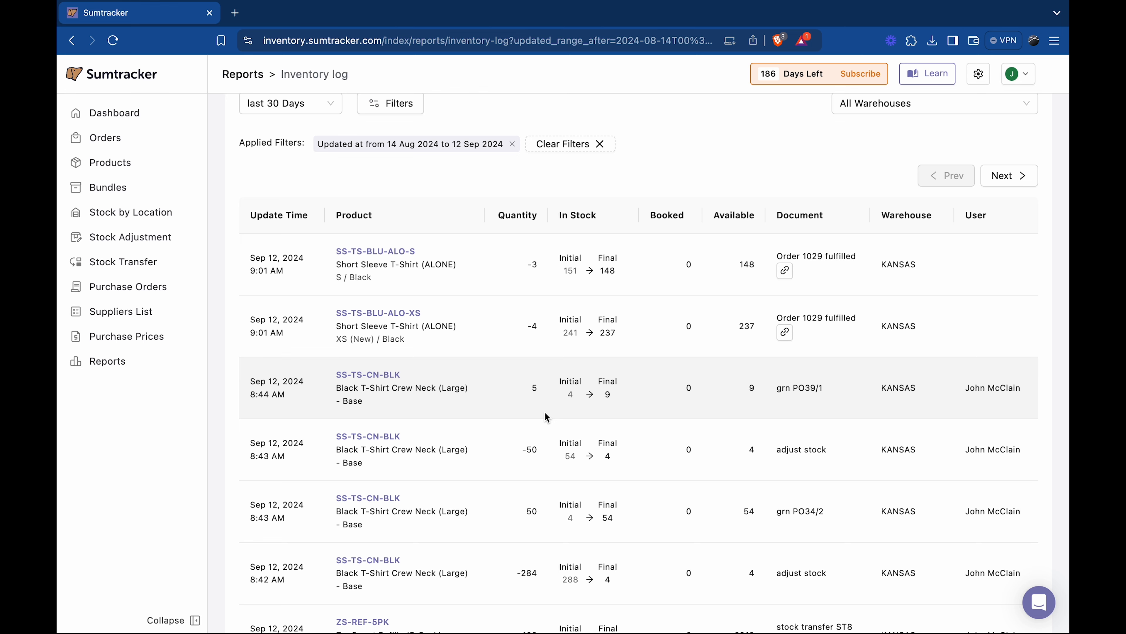
scroll(547, 417, "up", 3)
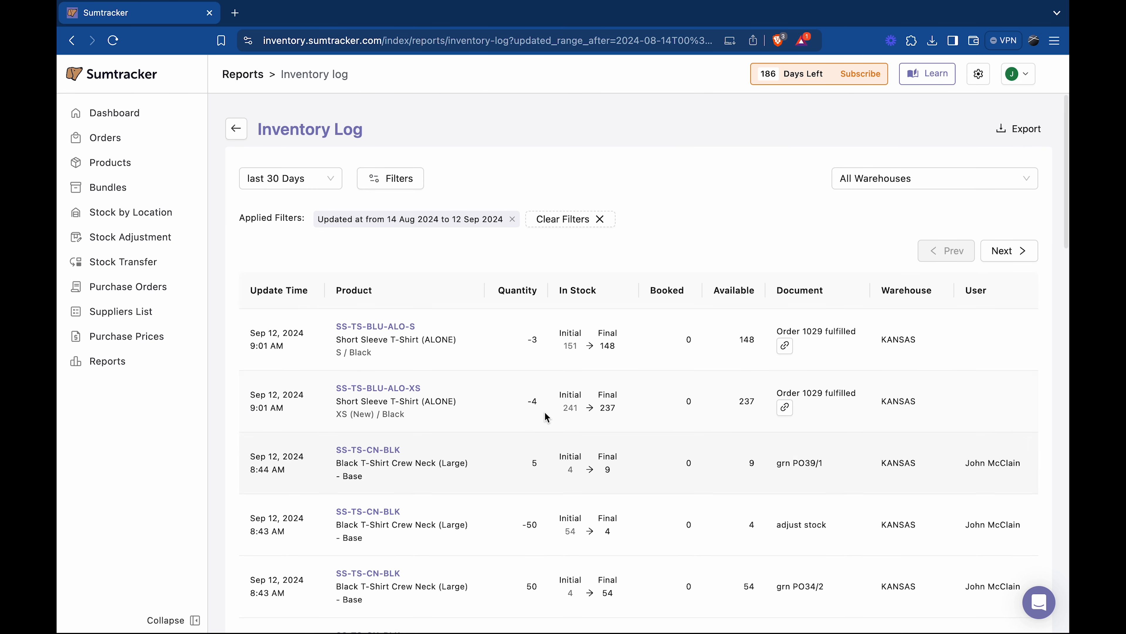
left_click(238, 136)
scroll(436, 413, "down", 10)
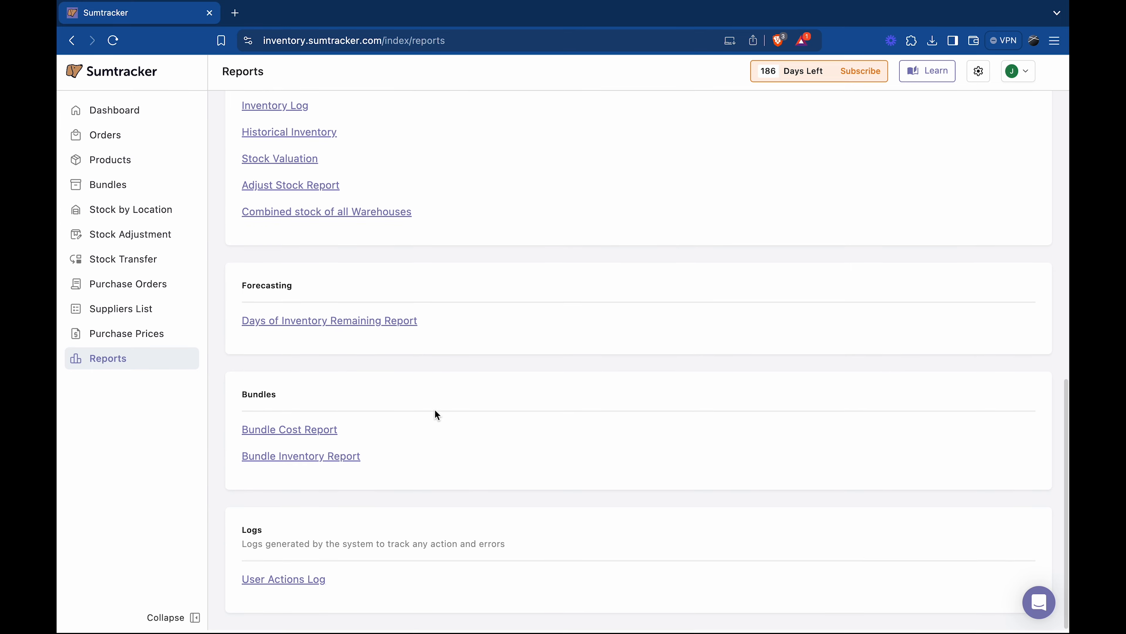
left_click(322, 579)
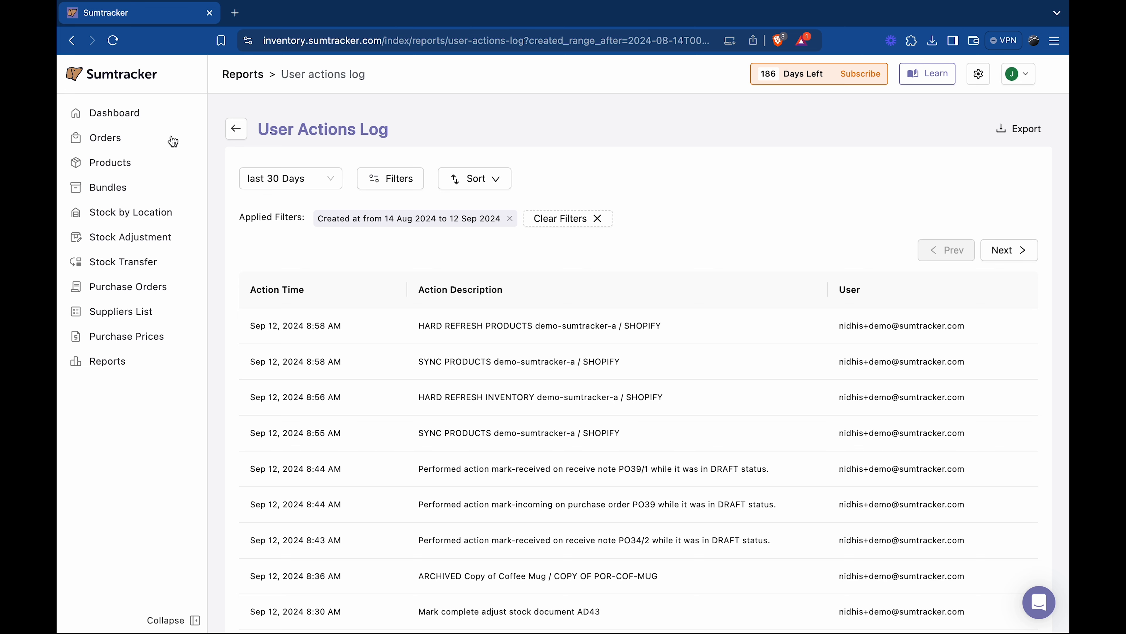
View the pending user invitations in the Manage Users settings and the blank form for inviting a new user.
left_click(980, 78)
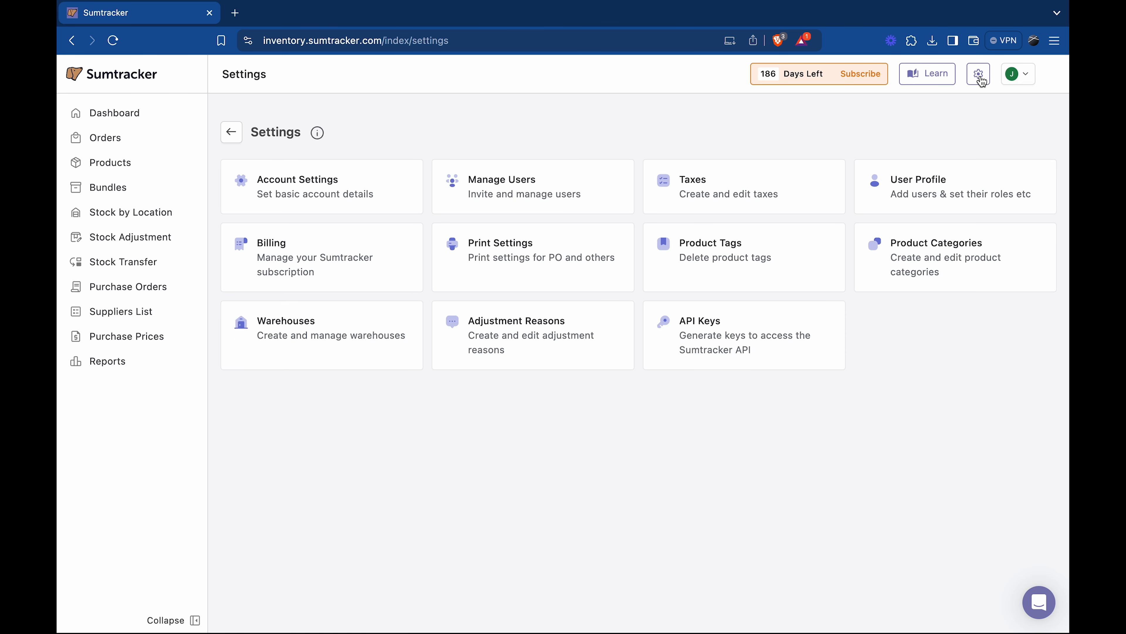
left_click(484, 193)
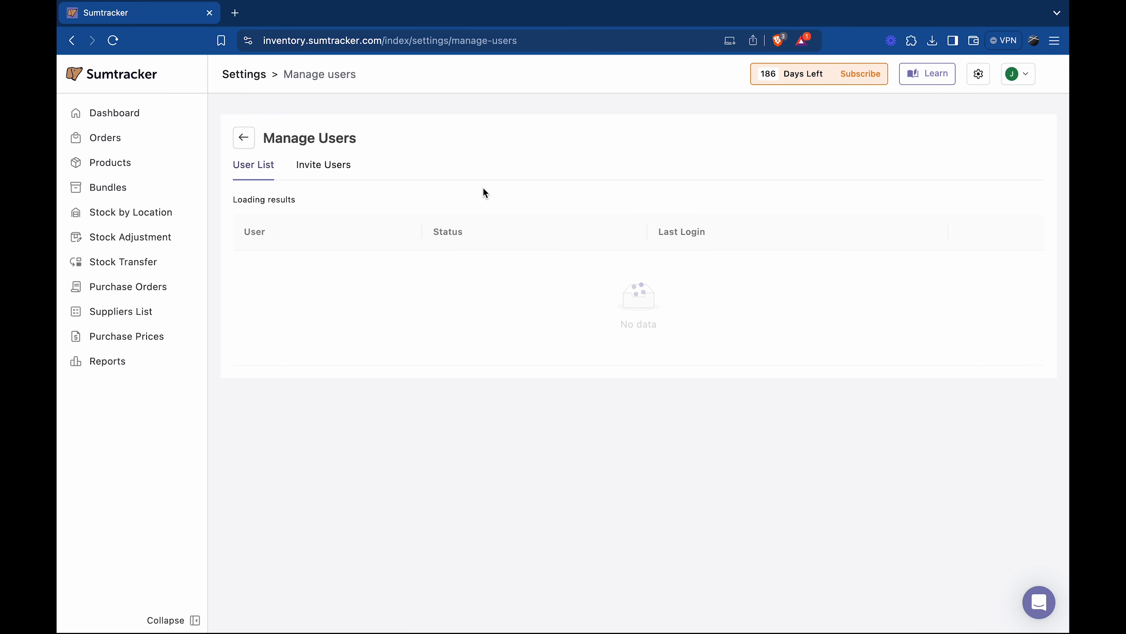
left_click(344, 172)
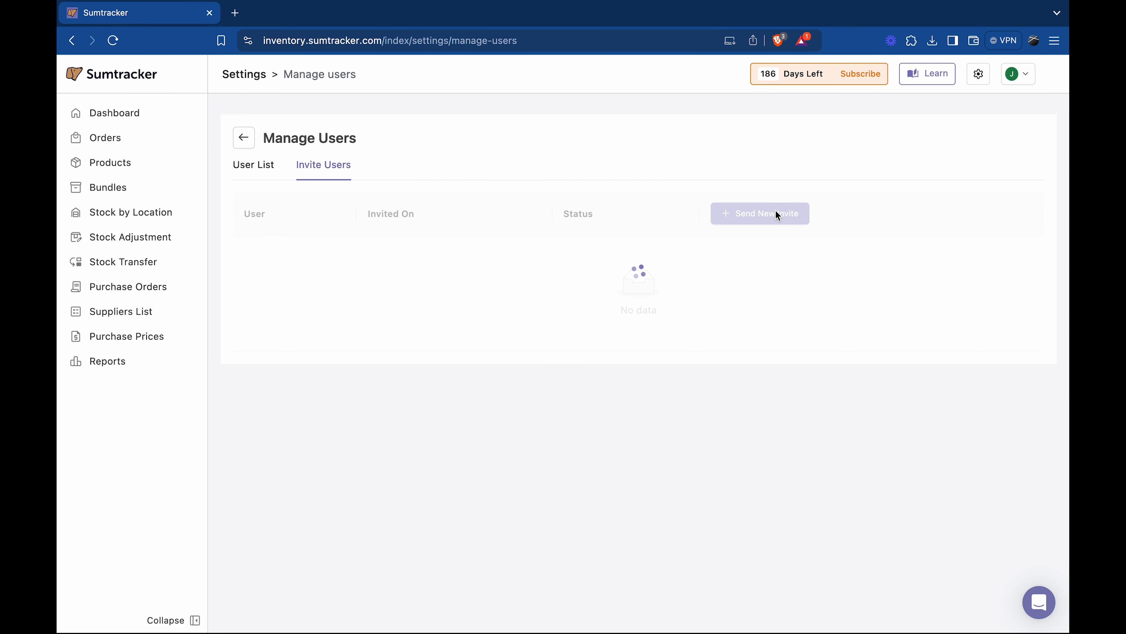
left_click(849, 213)
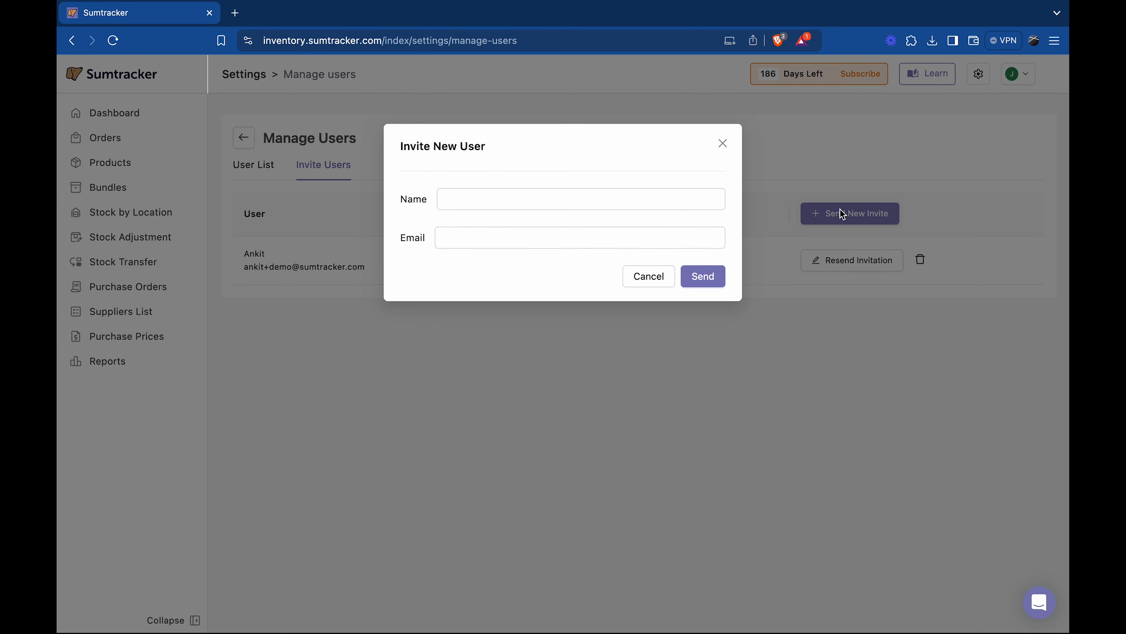
left_click(495, 199)
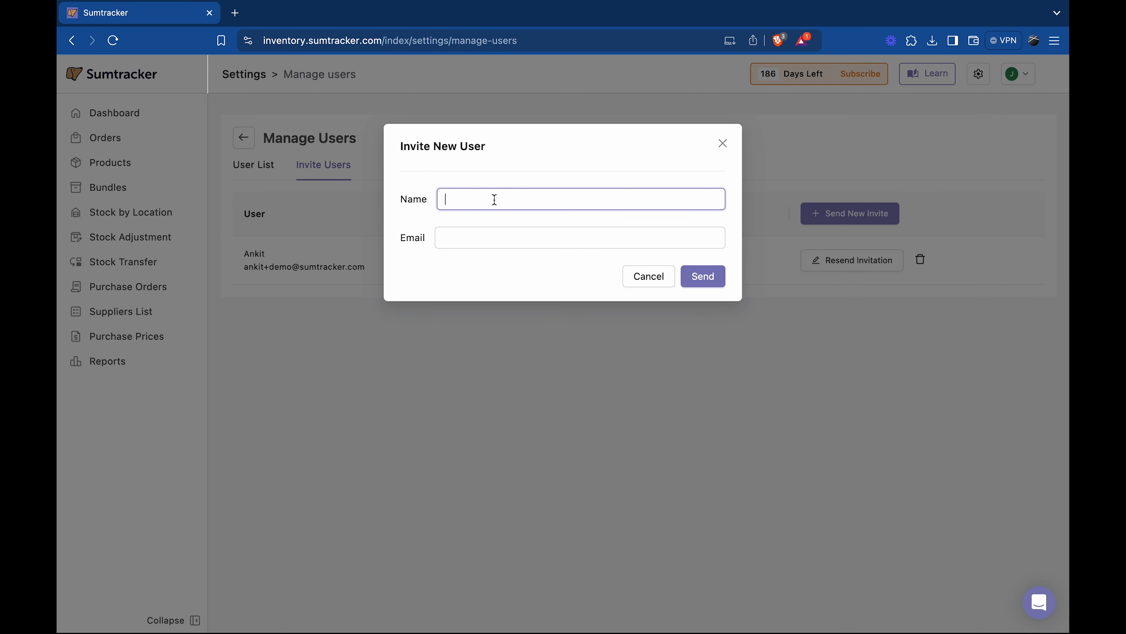
left_click(723, 145)
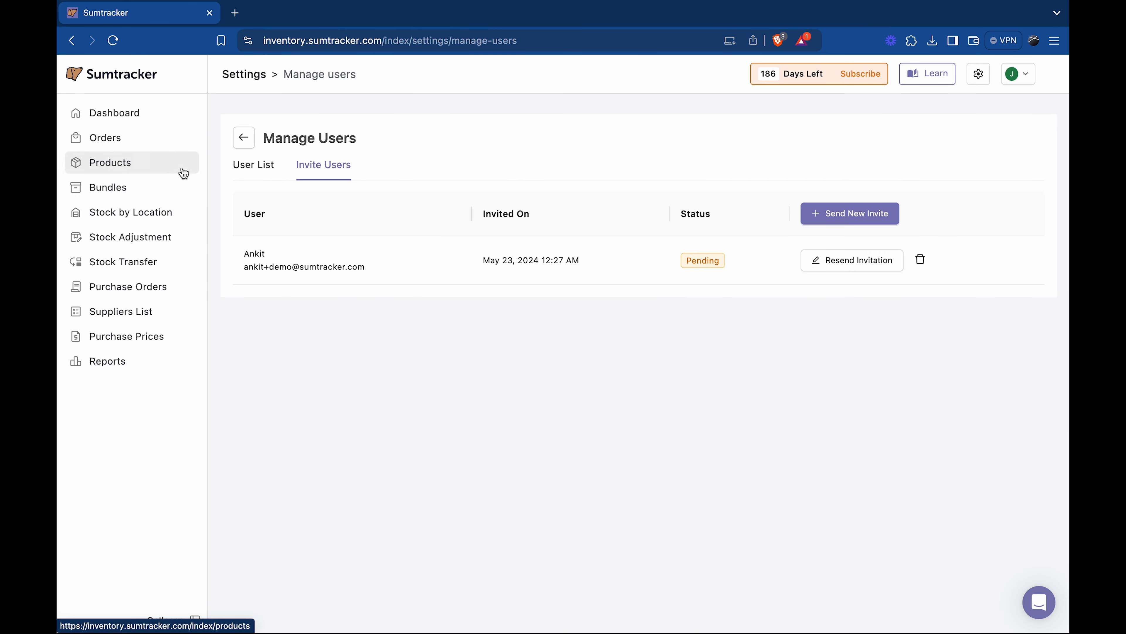
Examine the admin user's details, low stock notification setting and permissions in the user list.
left_click(236, 170)
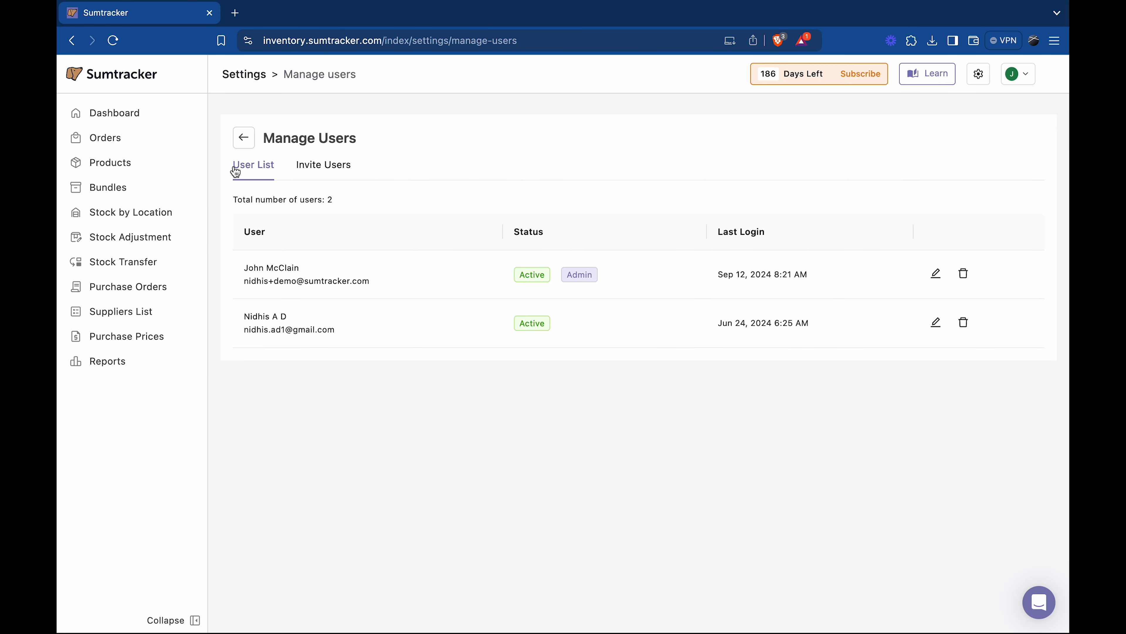
left_click(289, 278)
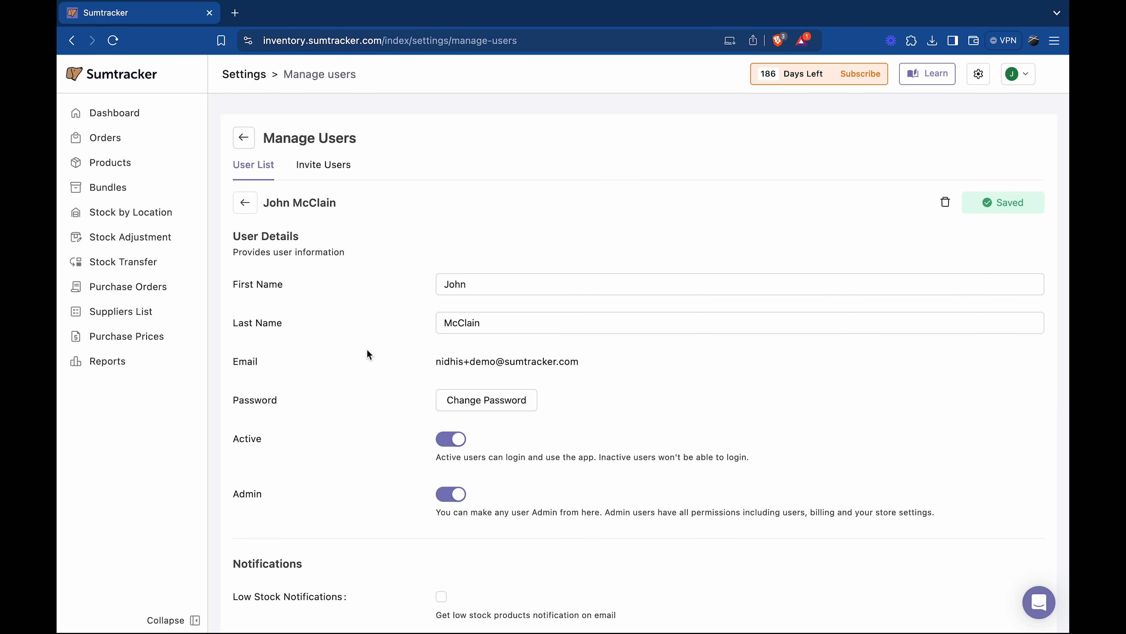
scroll(366, 348, "down", 5)
scroll(367, 354, "down", 3)
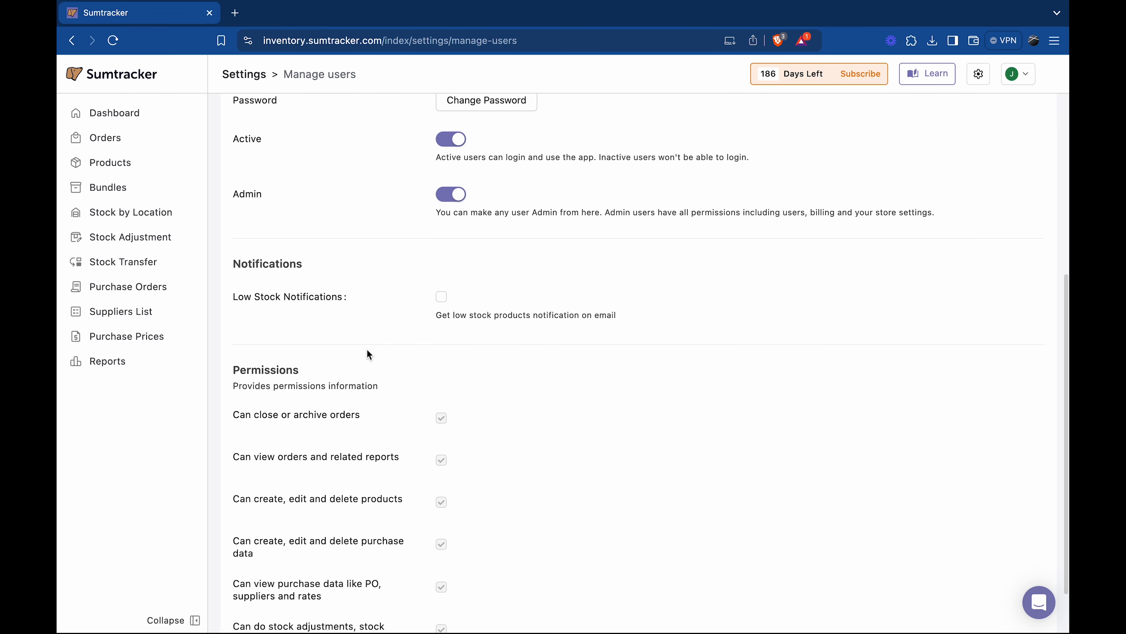
scroll(368, 354, "down", 2)
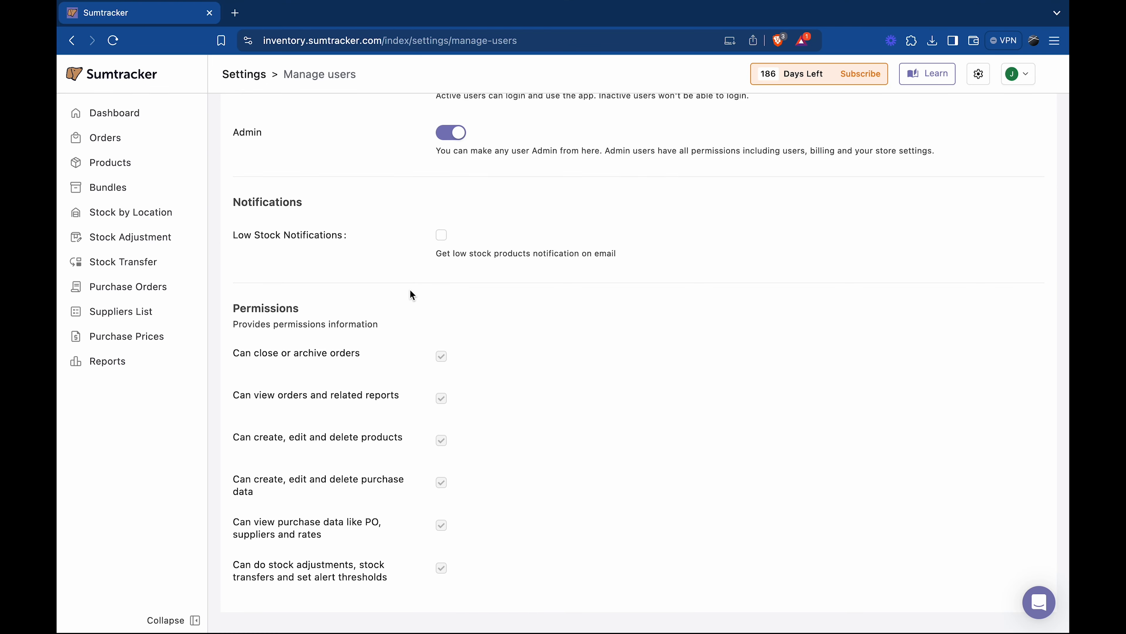
scroll(410, 290, "up", 8)
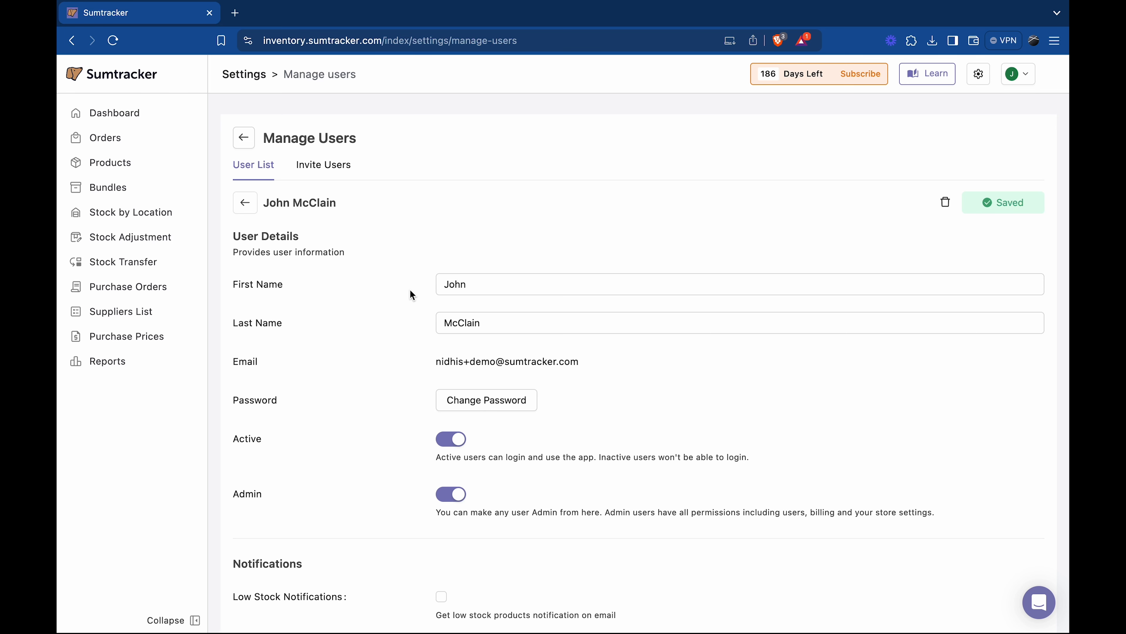
View the Sumtracker Help Center from the dashboard, and look at the help options in the support chat.
left_click(159, 111)
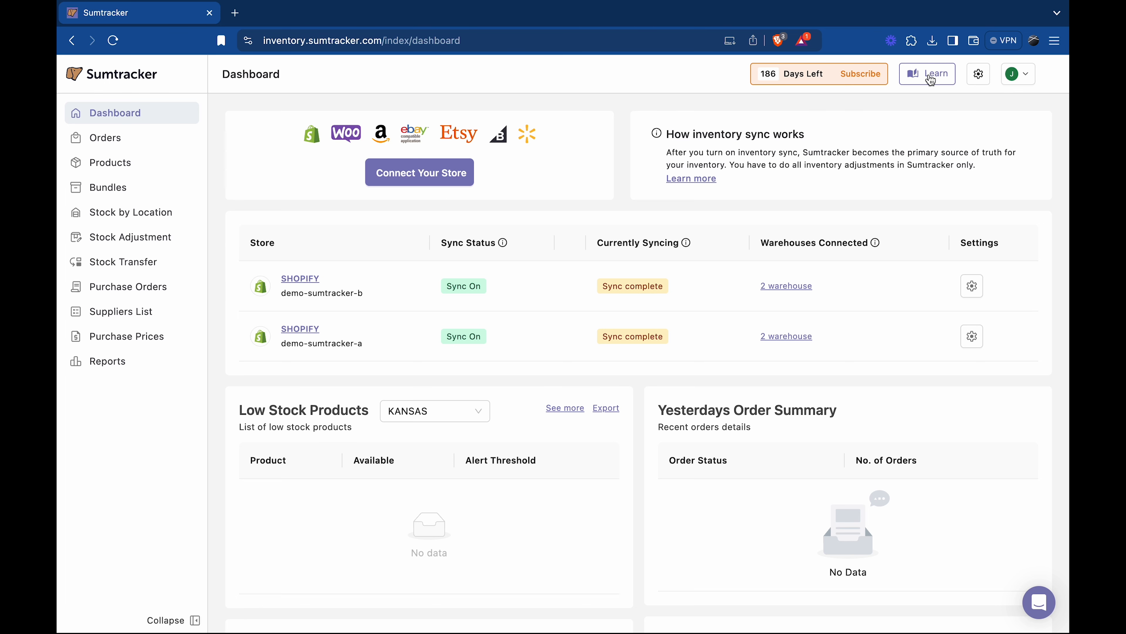
left_click(929, 76)
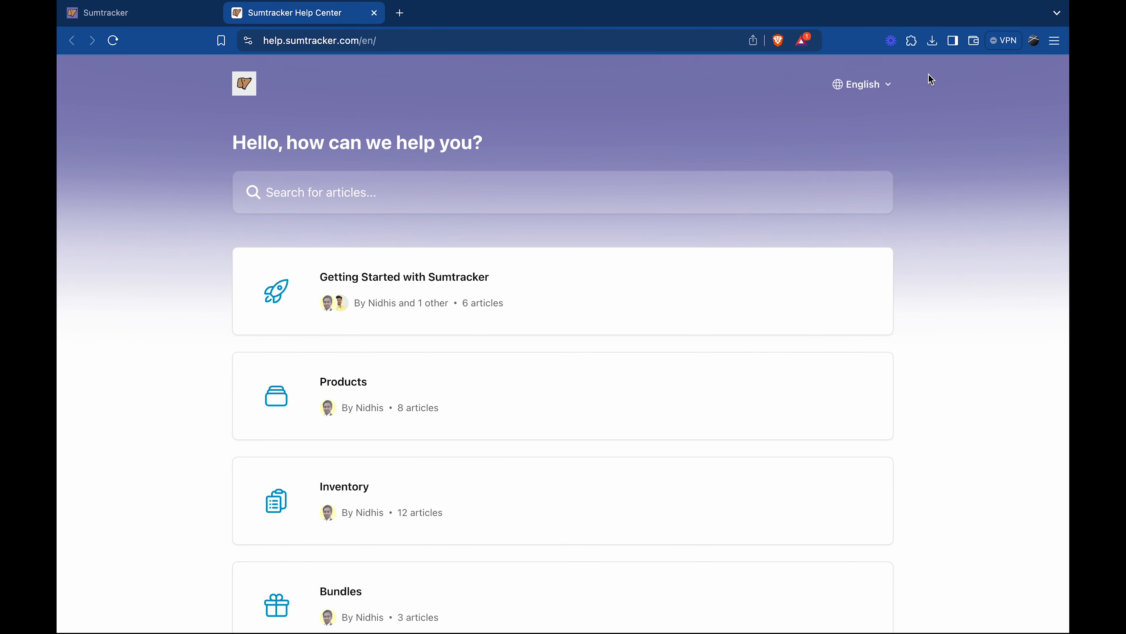
left_click(186, 13)
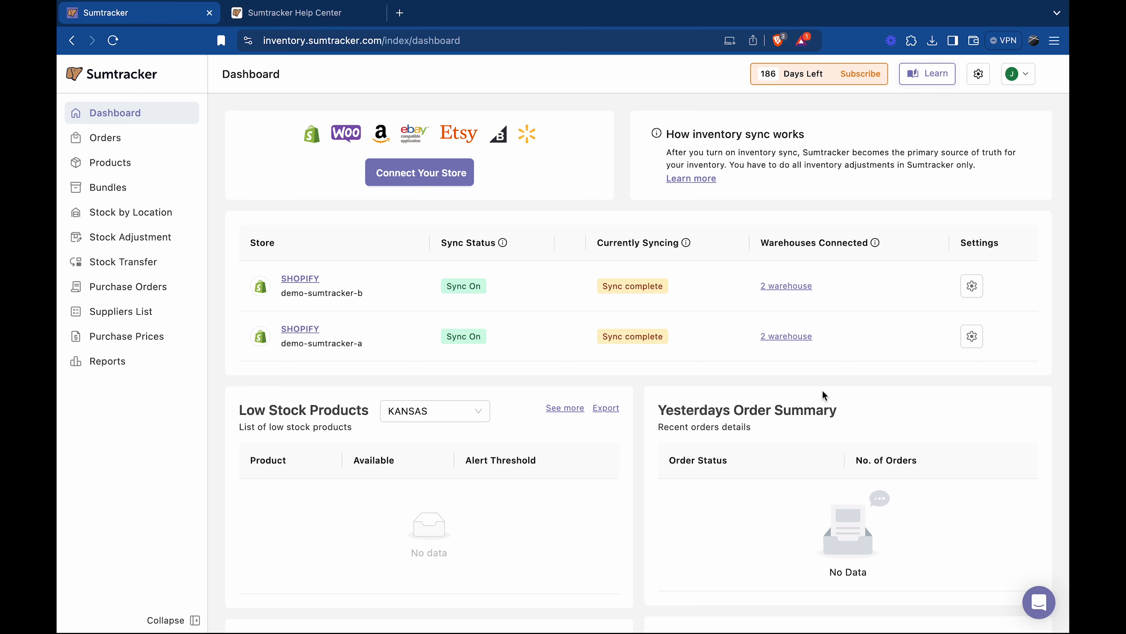
left_click(1038, 603)
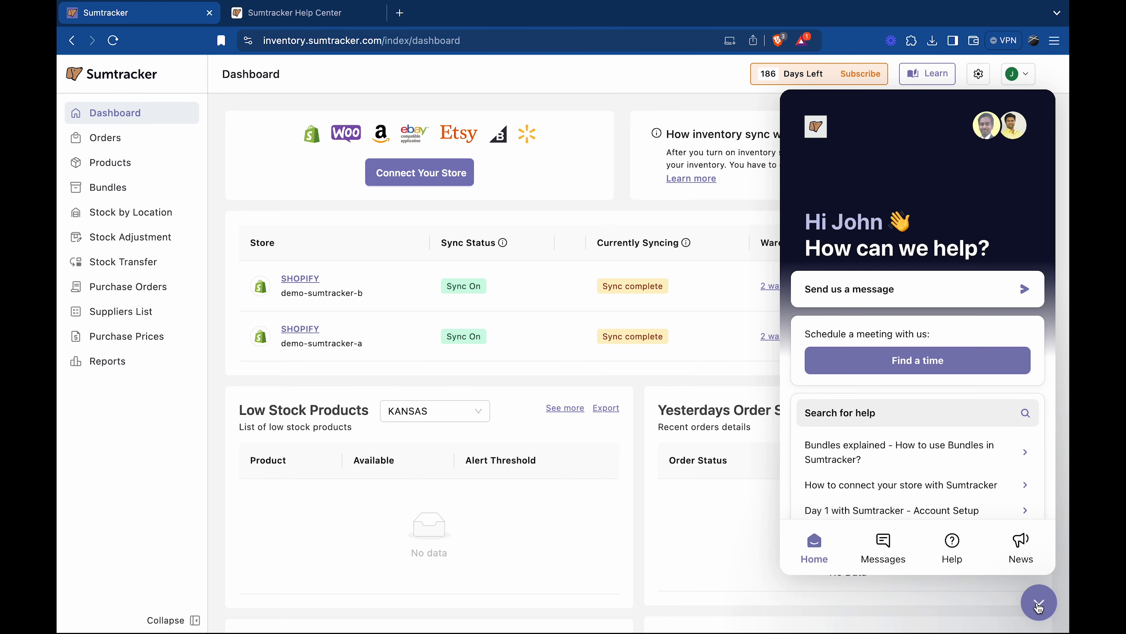
left_click(1038, 604)
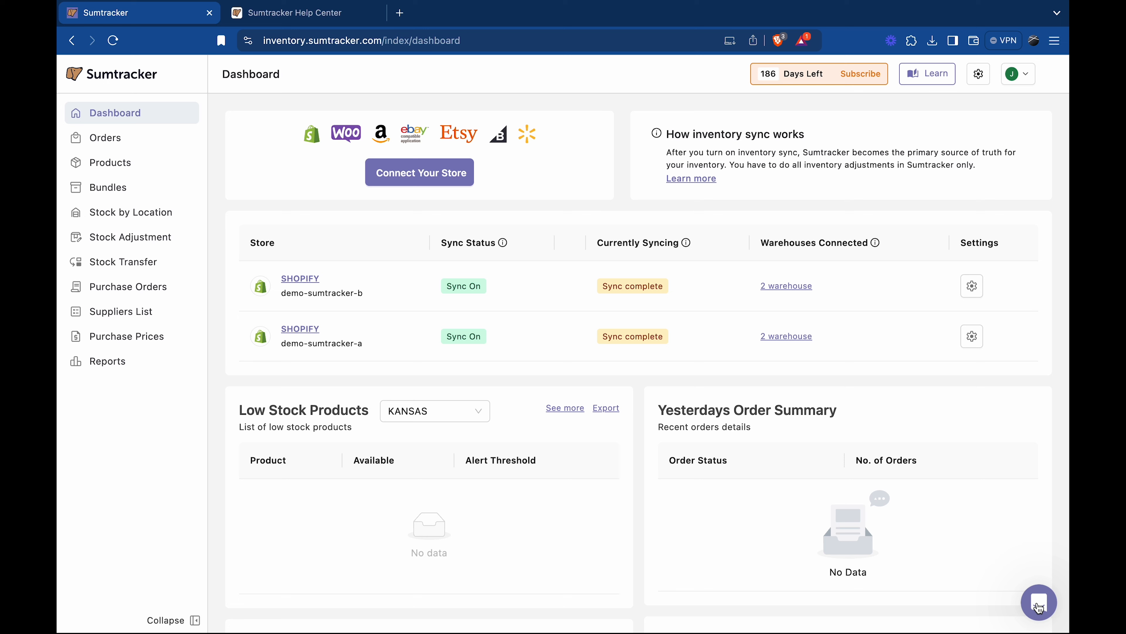